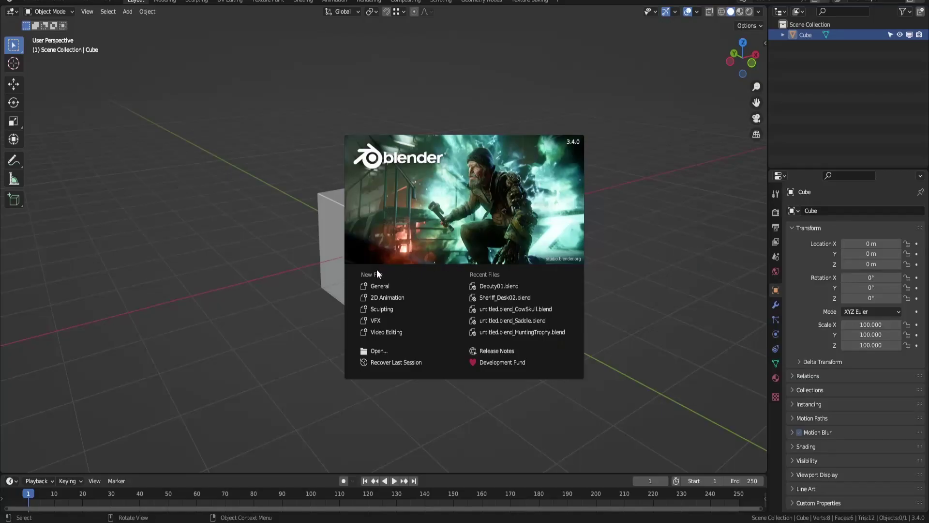
- Dismiss the splash screen and delete the default cube
left_click(373, 287)
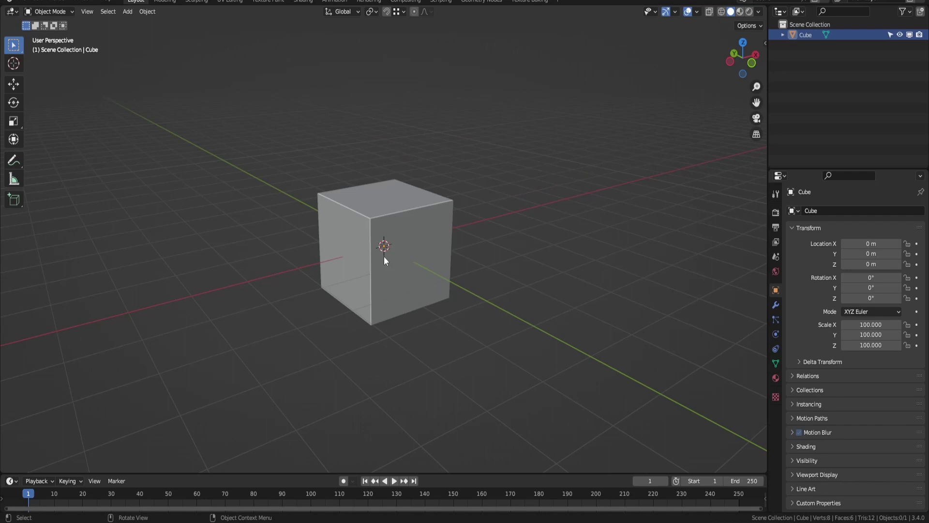
left_click(385, 256)
middle_click_drag(462, 244, 411, 245)
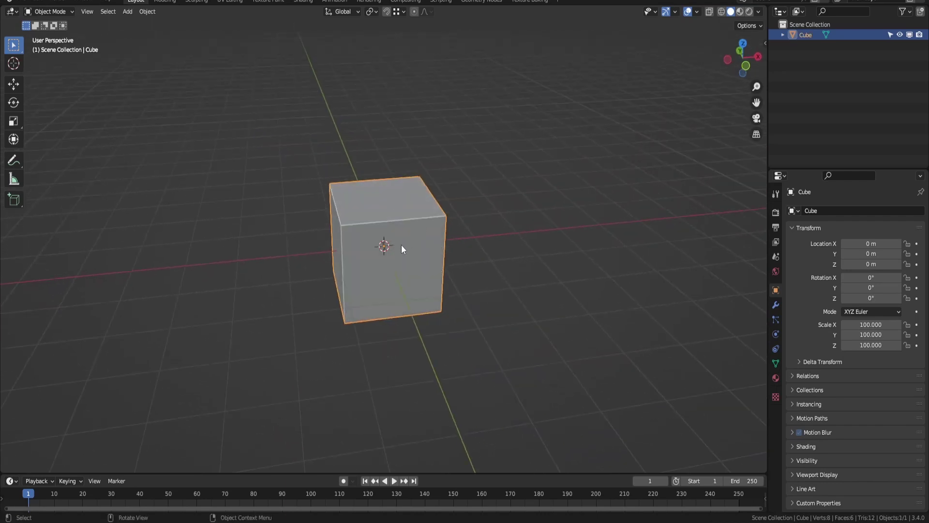
key("Delete")
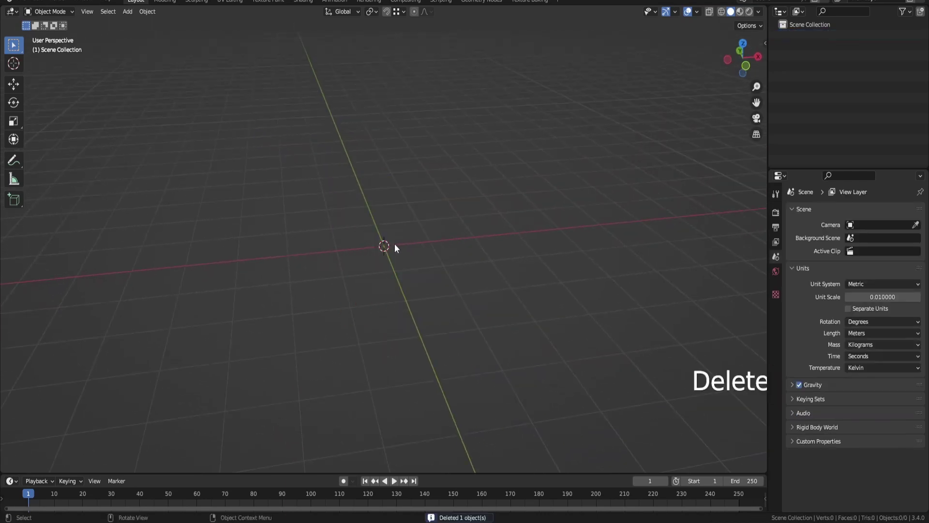
- Add an ico sphere at the world origin
key("shift+a")
mouse_move(389, 243)
left_click(441, 286)
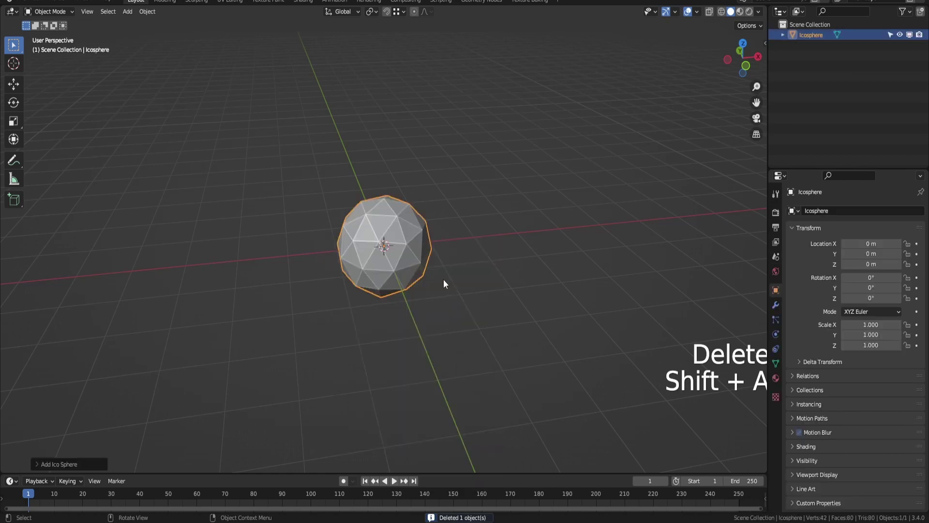
- Duplicate the ico sphere upward along Z to about 1.37 m and scale the copy down to about 0.69
key("shift+d")
key("z")
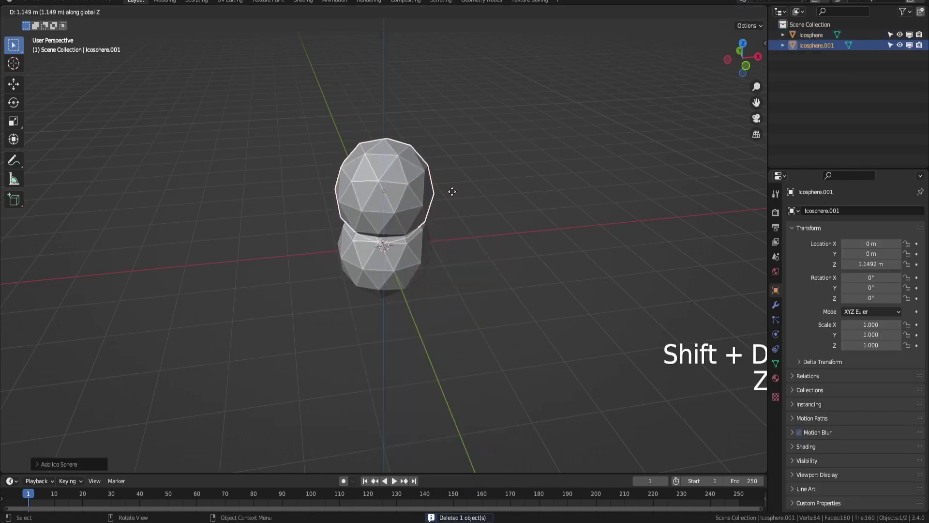
left_click(477, 190)
key("s")
left_click(477, 189)
- Duplicate the upper sphere along Z to about 2.43 m and scale the copy down to about 0.57
key("shift+d")
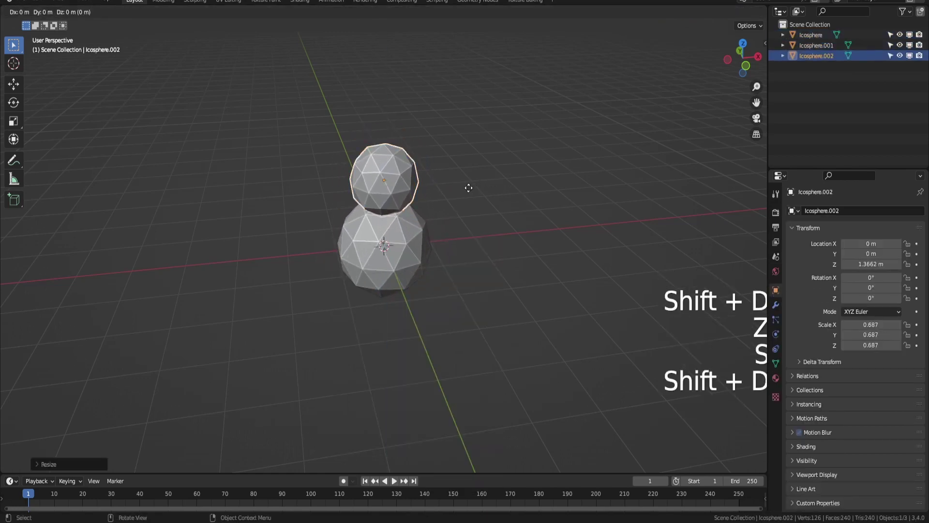
key("z")
left_click(469, 130)
key("s")
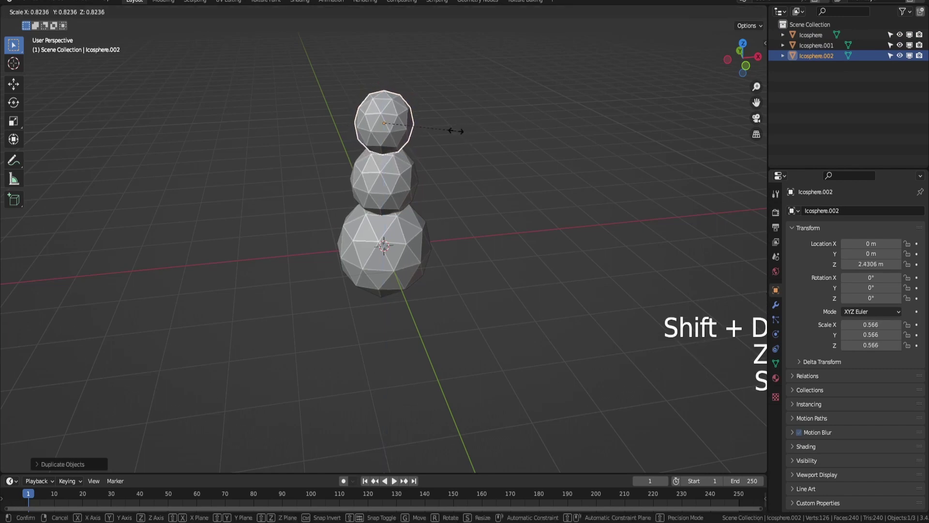
left_click(477, 171)
- Duplicate the top sphere about 0.76 m along negative Y, shrink the copy, and reposition it against the head
middle_click_drag(476, 172, 467, 164)
scroll(467, 170, "up", 3)
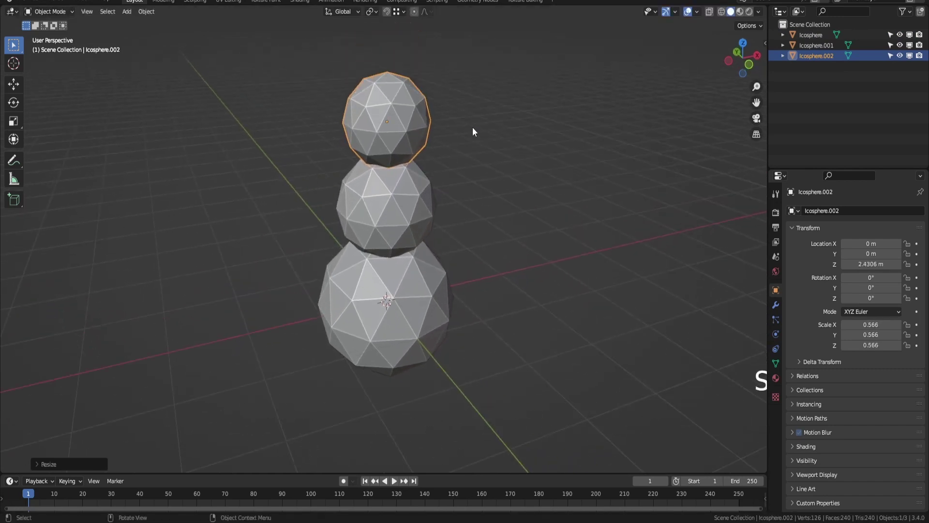
key("shift+d")
key("y")
left_click(519, 173)
key("s")
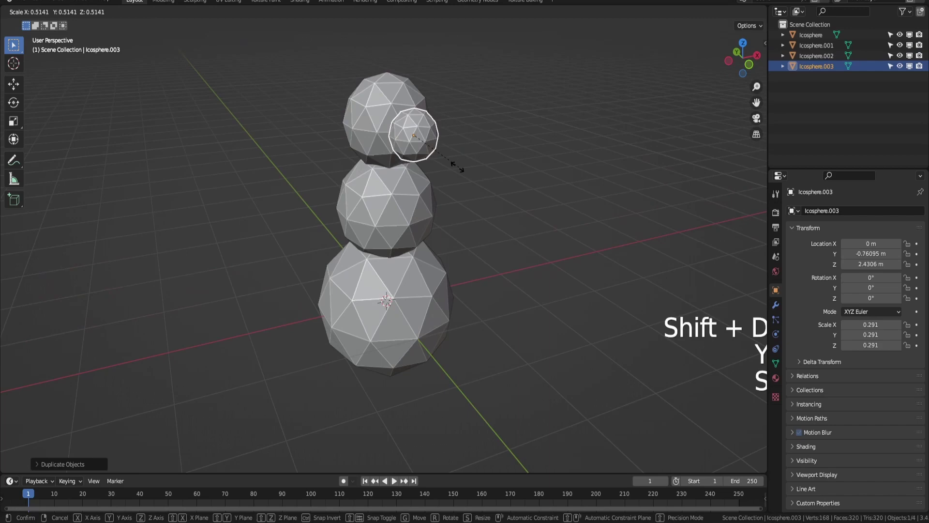
left_click(425, 162)
middle_click_drag(424, 162, 460, 186)
key("g")
left_click(405, 156)
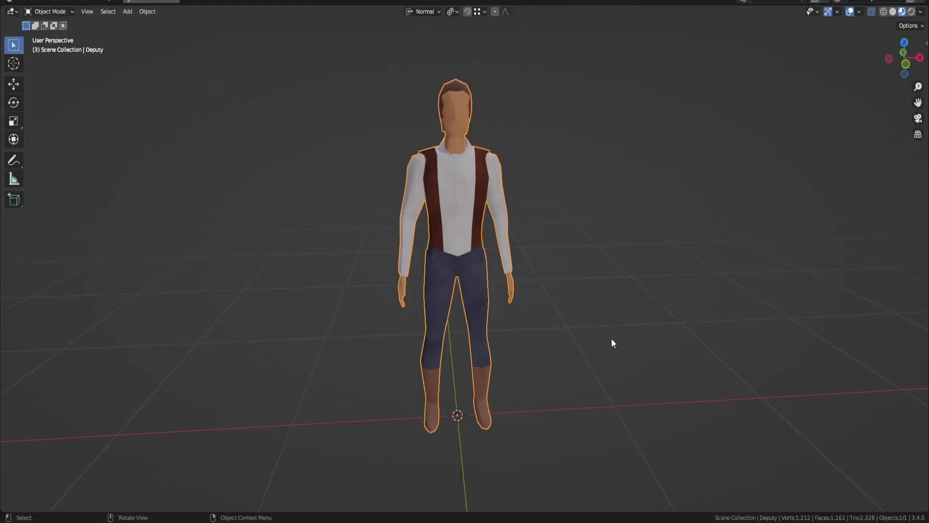
- Examine the Deputy character from the front and side, and restore the multi-editor layout
middle_click_drag(588, 275, 583, 283, "shift")
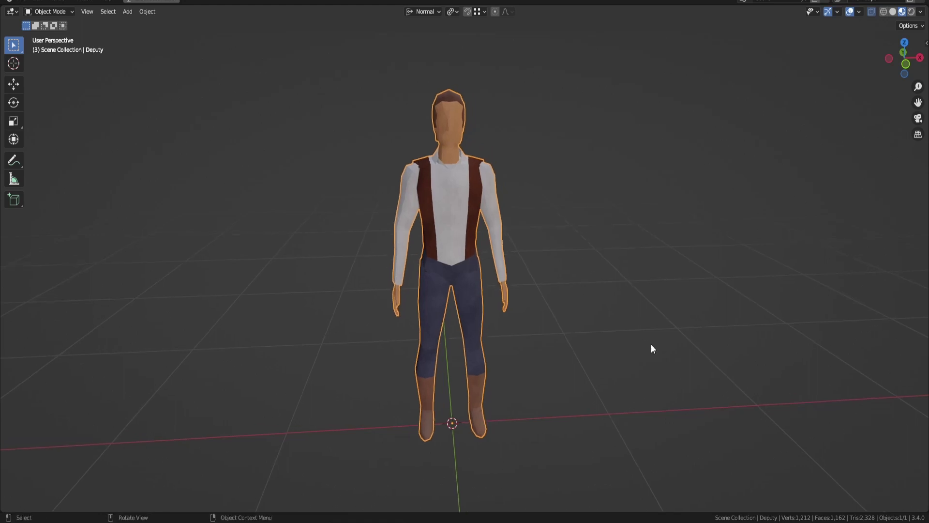
scroll(569, 327, "up", 1)
middle_click_drag(569, 327, 632, 332)
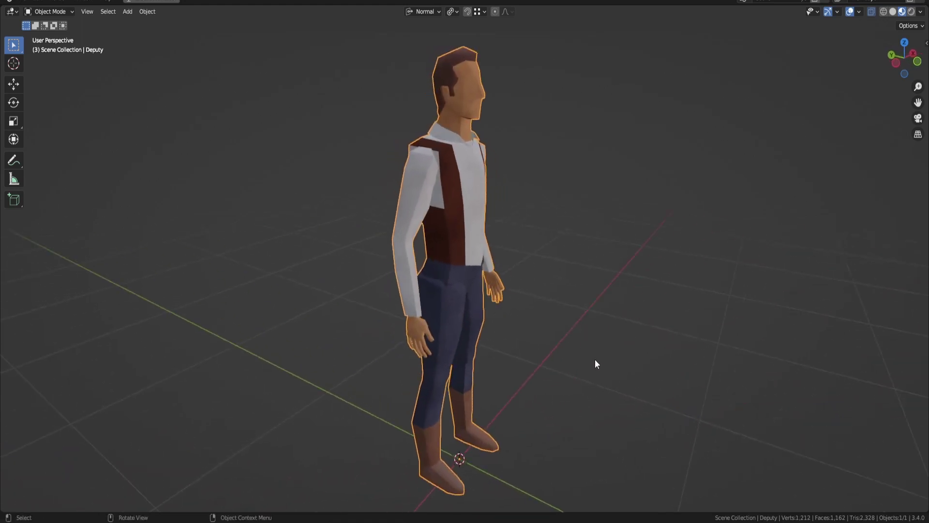
middle_click_drag(620, 365, 518, 285)
key("ctrl+space")
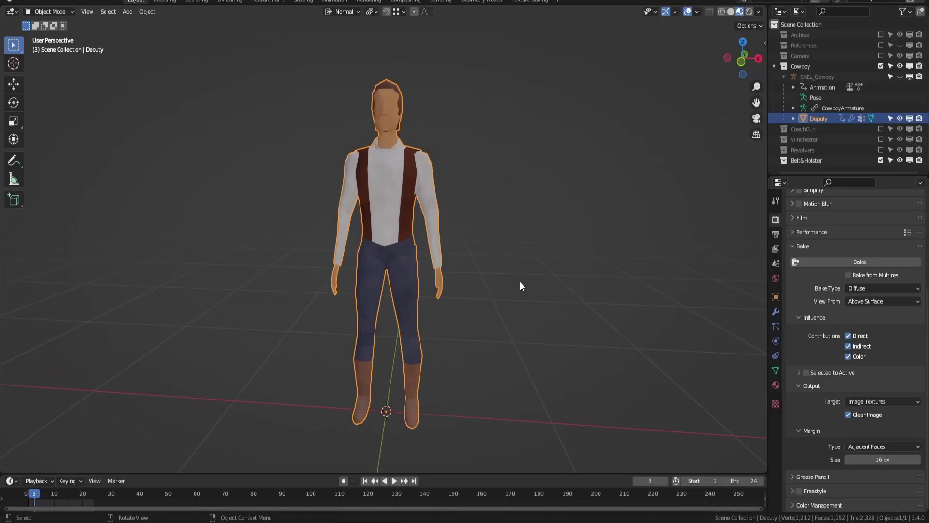
- In Edit Mode, select the linked vertices of the Deputy's sleeve and try moving the sleeve away from the torso
key("Tab")
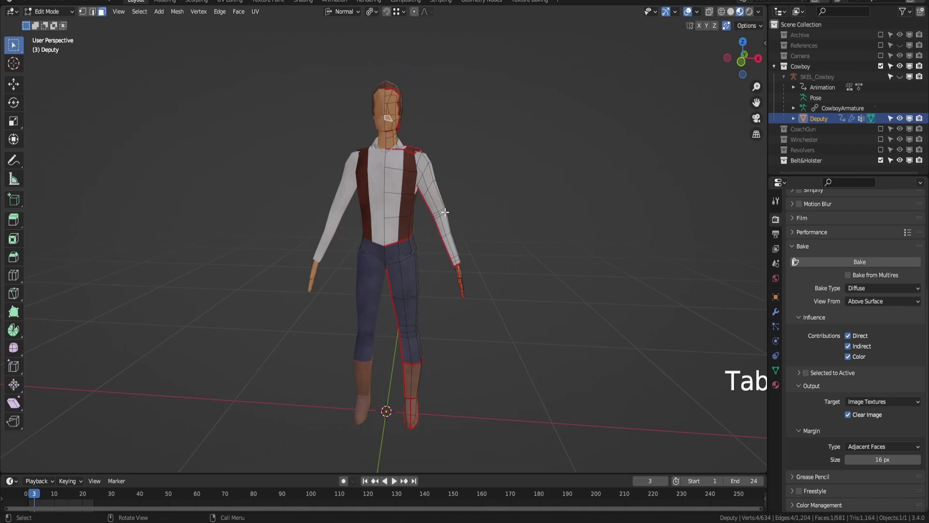
key("1")
key("alt+a")
key("l")
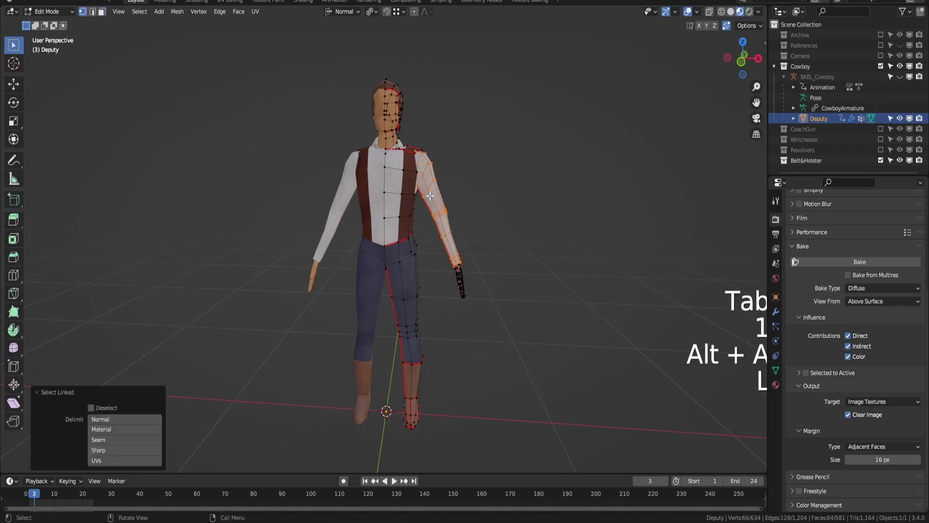
key("g")
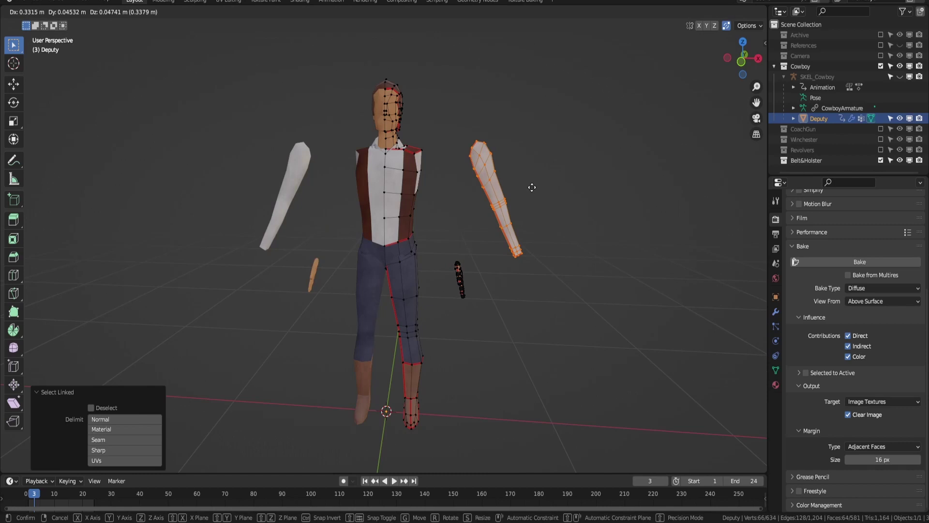
key("Escape")
key("Tab")
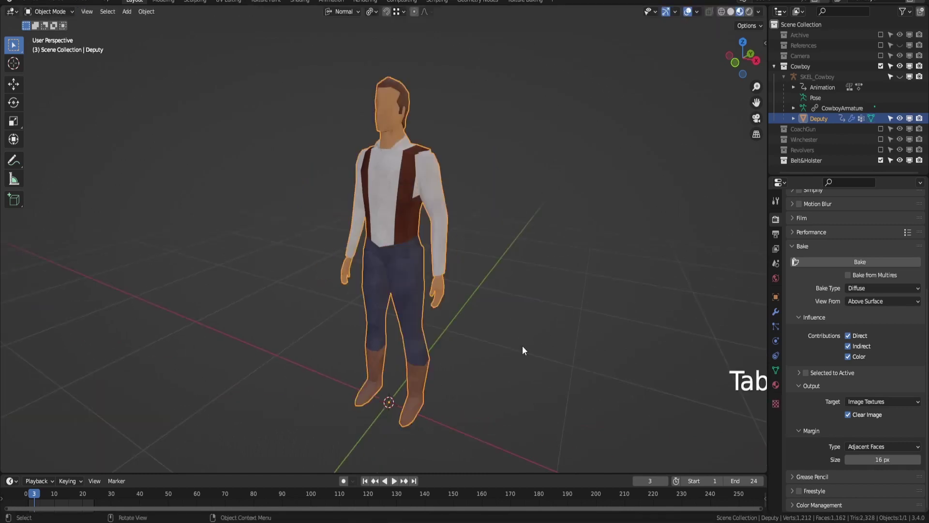
- Mark seams along the inside of the leg and around the ankle, and reveal the hidden geometry
scroll(521, 346, "up", 5)
scroll(508, 332, "up", 1)
middle_click_drag(514, 308, 570, 326, "shift")
scroll(538, 279, "up", 1)
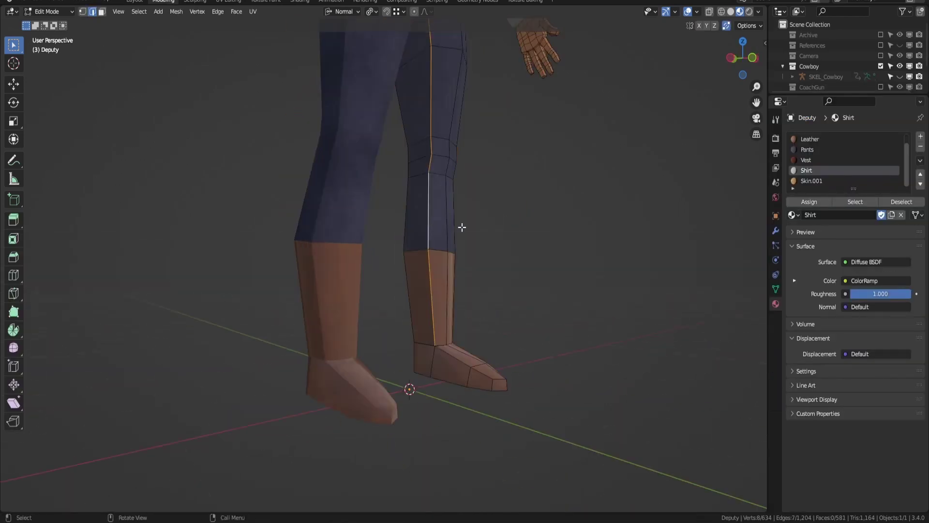
left_click(436, 352, "alt")
middle_click_drag(445, 378, 411, 314)
key("3")
key("l")
key("2")
left_click(408, 255, "alt")
left_click(386, 233, "alt+shift")
key("ctrl+e")
left_click(470, 249)
key("alt+h")
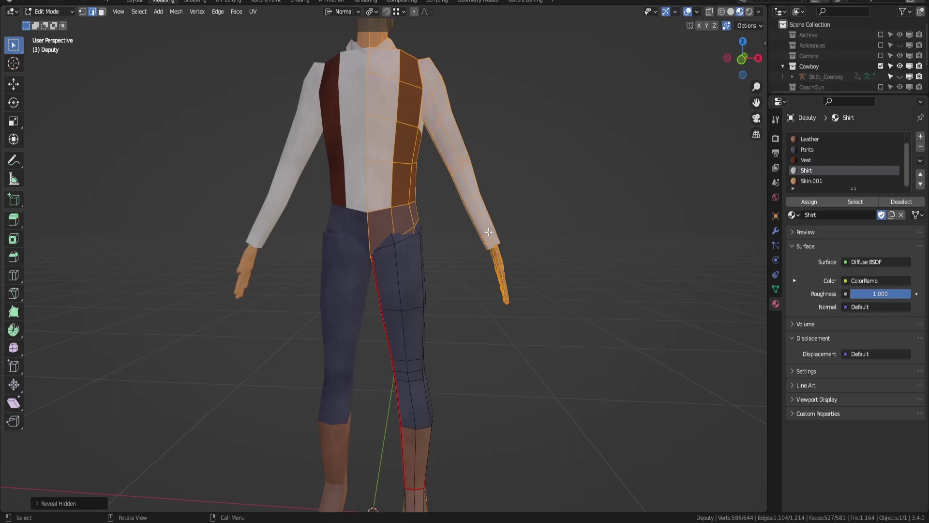
- Mark the edge loop around the waist of the pants as a seam
left_click(389, 232, "alt")
key("ctrl+e")
left_click(388, 233)
- Isolate a connected part of the character mesh by hiding everything else, and select an edge loop on it
middle_click_drag(388, 233, 516, 334)
scroll(541, 266, "up", 4)
scroll(516, 333, "down", 4)
key("1")
middle_click_drag(515, 377, 493, 286, "shift")
key("l")
key("shift+h")
middle_click_drag(572, 240, 357, 143)
left_click(344, 148, "alt")
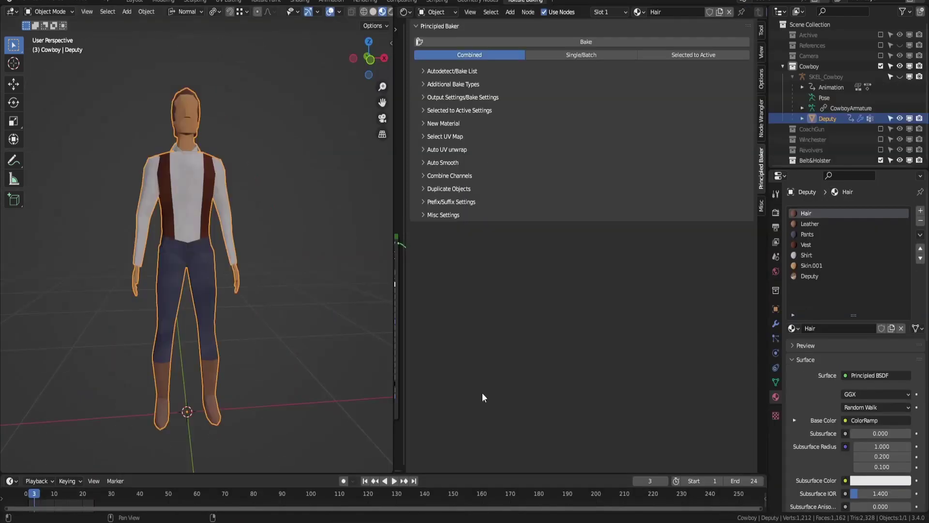
- Disable all entries in the Principled Baker bake list and detect the bake types needed for the Deputy
left_click(431, 73)
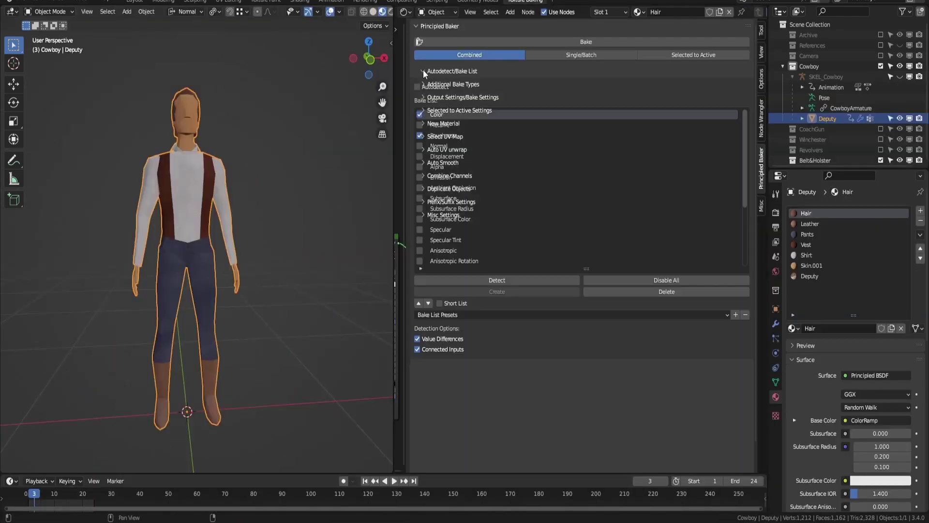
left_click(645, 278)
left_click(431, 71)
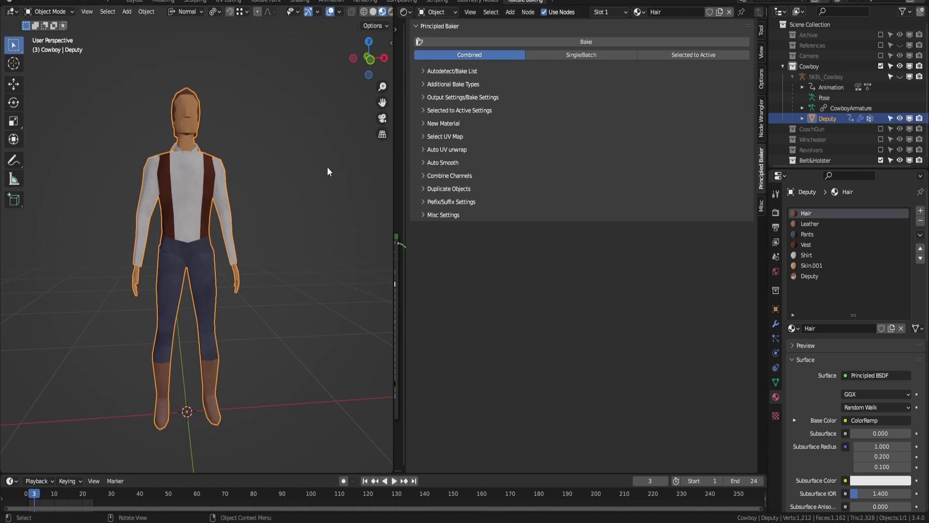
left_click(424, 72)
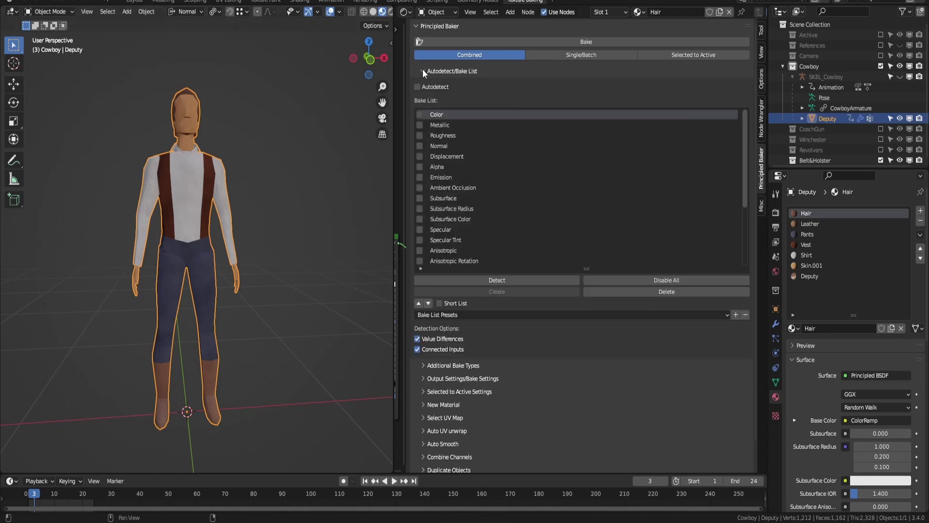
left_click(495, 280)
- Review the bake output settings, including resolution and texture folder, and the New Material options
middle_click_drag(522, 361, 533, 303)
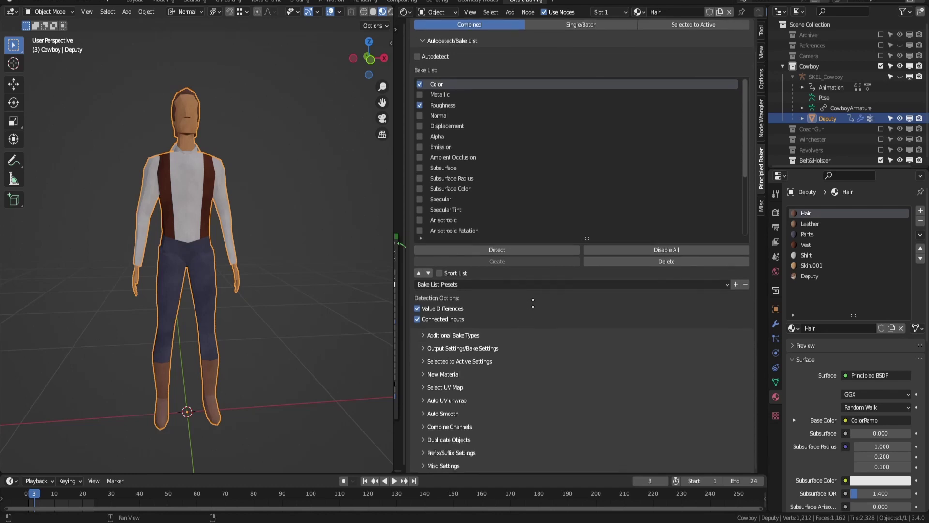
left_click(423, 348)
scroll(546, 348, "down", 6)
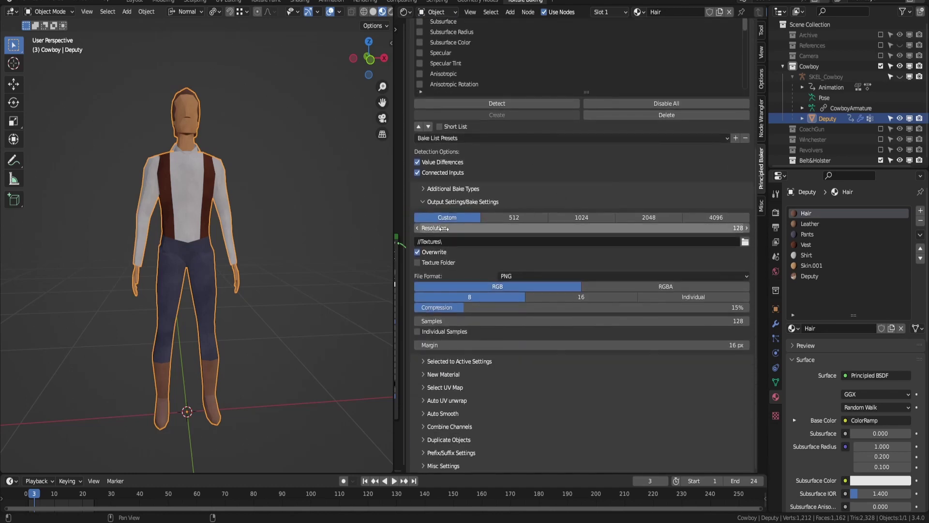
left_click(444, 227)
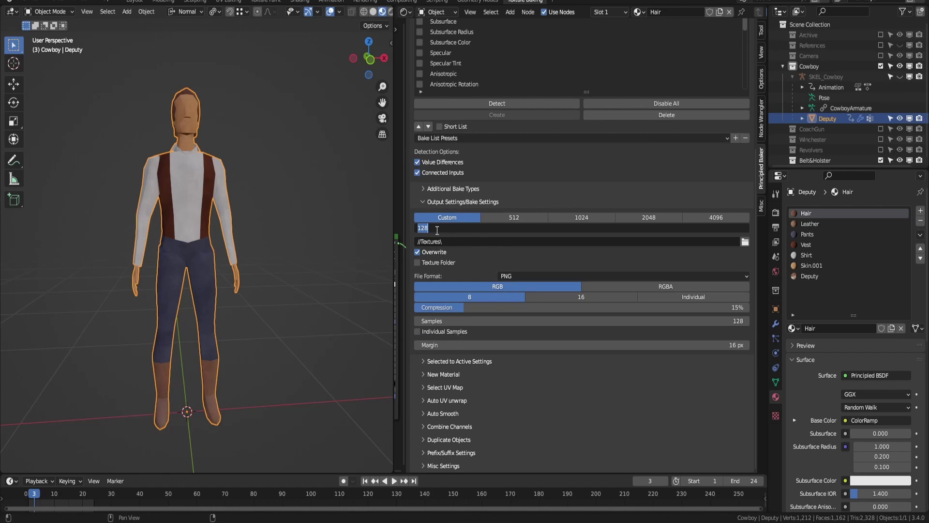
left_click(497, 242)
left_click(745, 242)
left_click(710, 420)
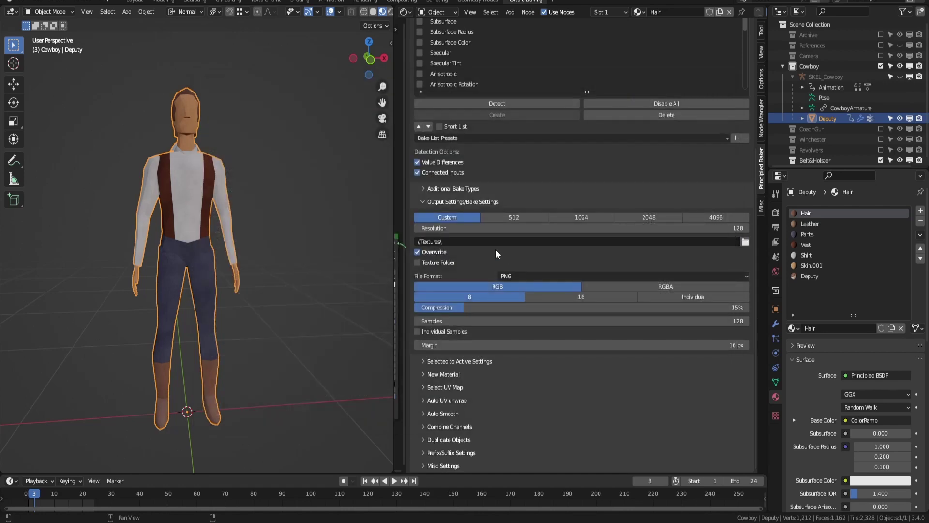
left_click(422, 374)
scroll(553, 344, "down", 2)
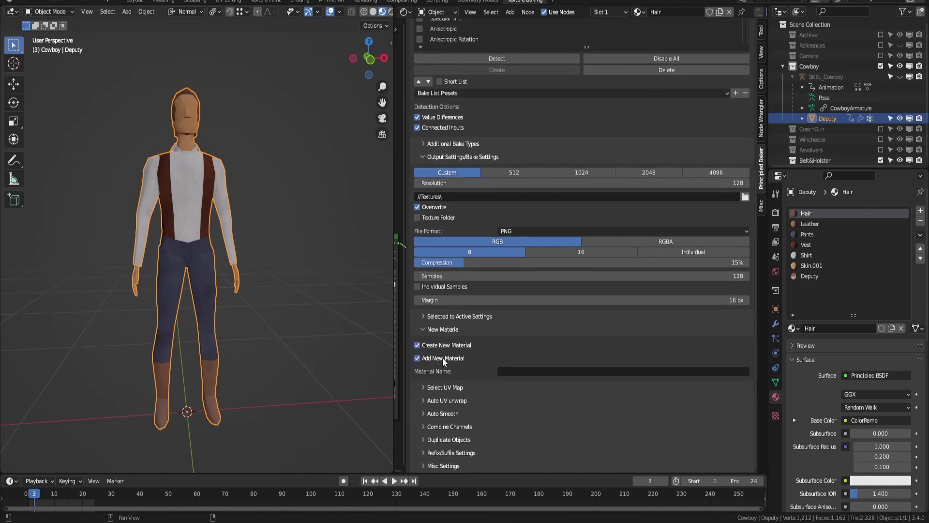
- Check the baker's UV map choice against the Deputy's UV maps, and look through the prefix and suffix settings
left_click(431, 386)
scroll(492, 428, "down", 2)
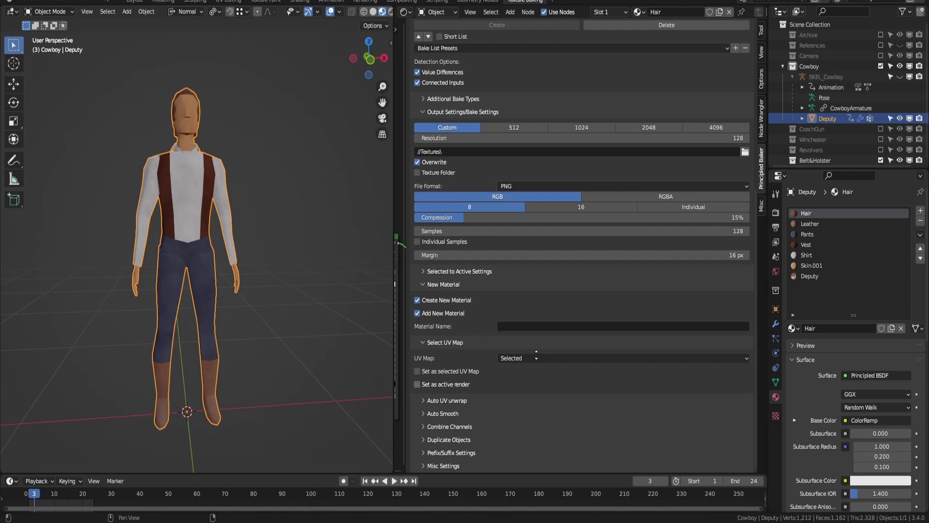
left_click(535, 358)
left_click(534, 358)
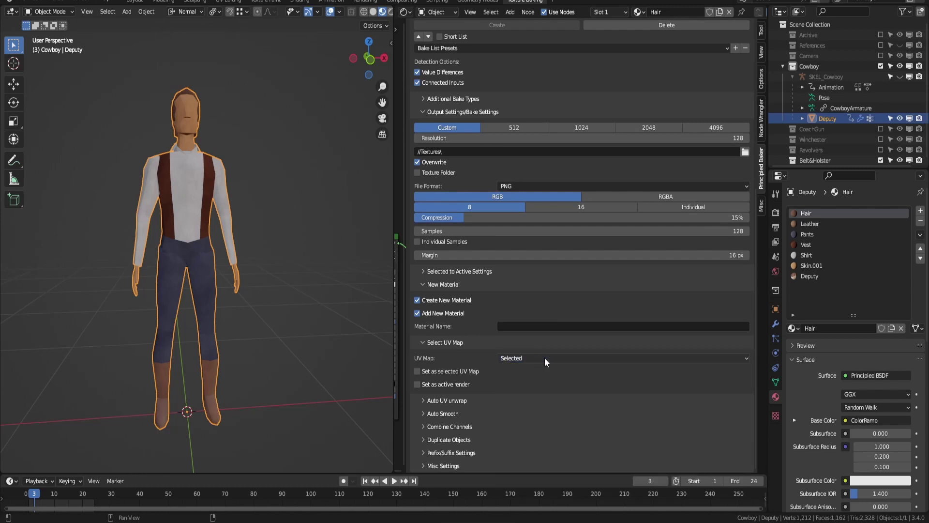
left_click(775, 383)
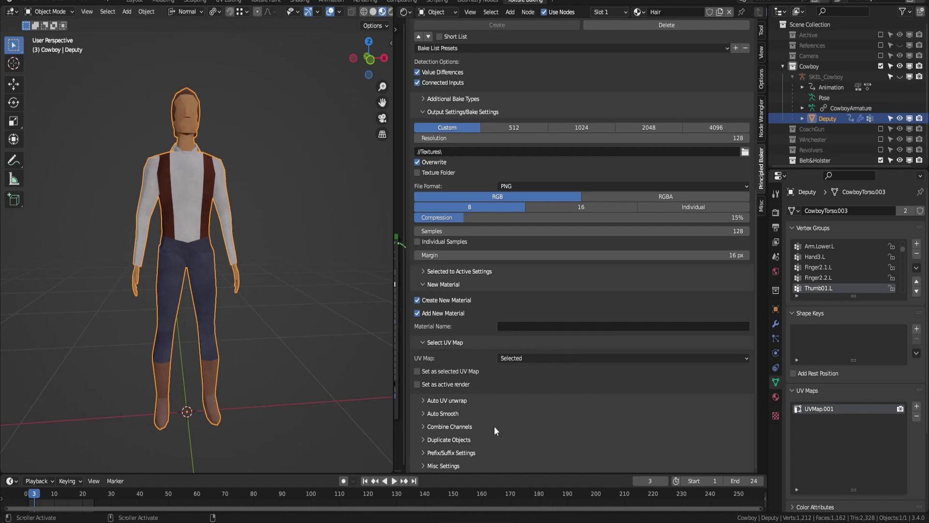
left_click(425, 453)
scroll(590, 203, "down", 8)
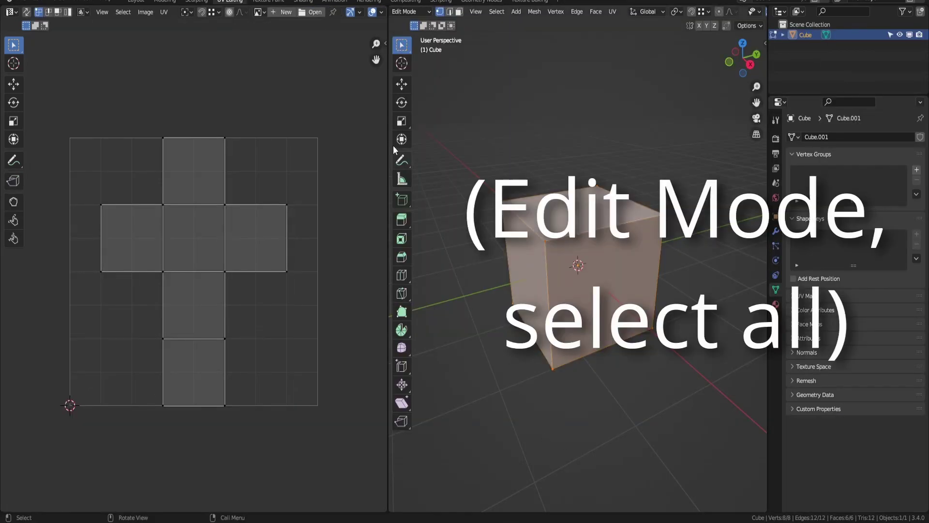
- Open the UV layout export for the unwrapped cube to view its file options, and close it without exporting
left_click(163, 12)
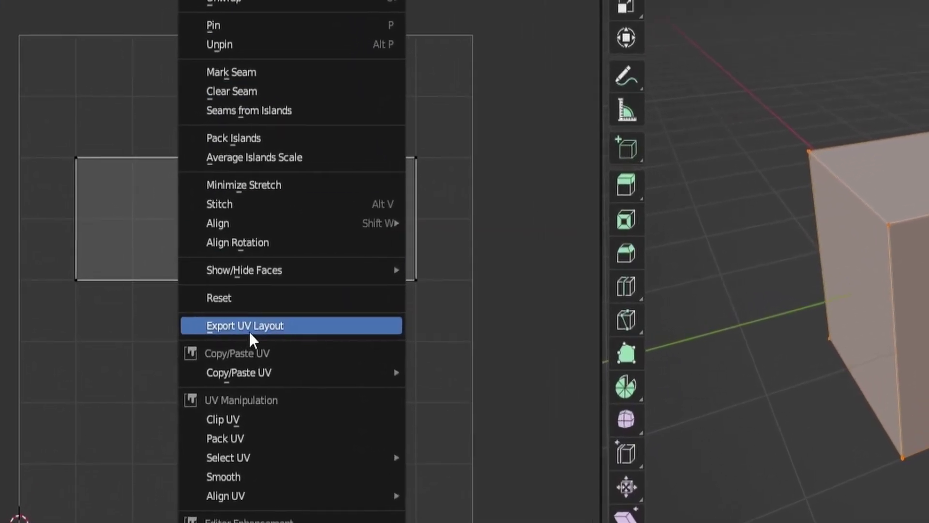
left_click(199, 314)
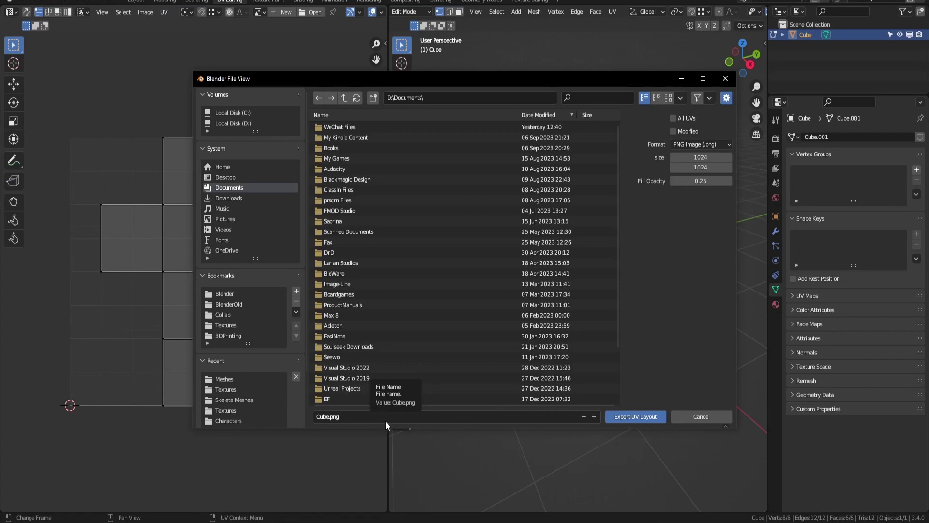
left_click(727, 419)
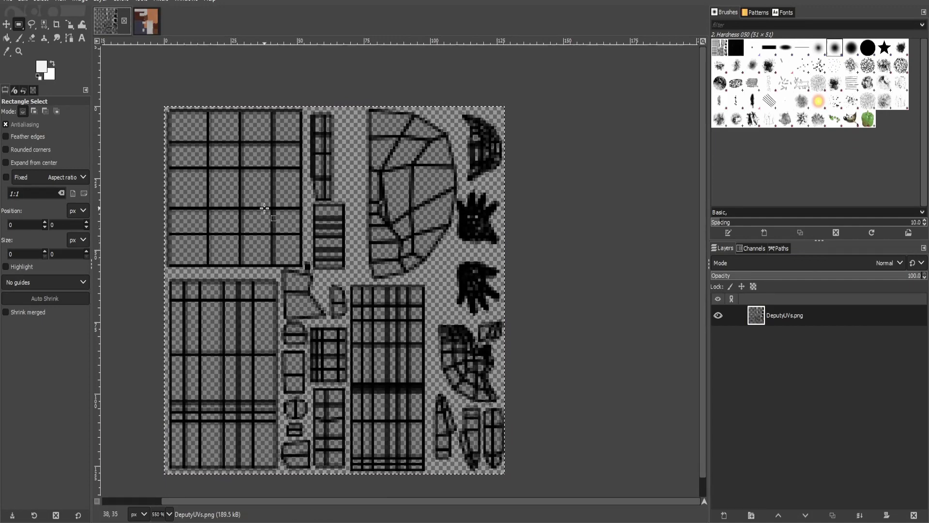
- Paste the copied UV layout into the T_Deputy_D.png image and turn the floating selection into a new layer
left_click(147, 21)
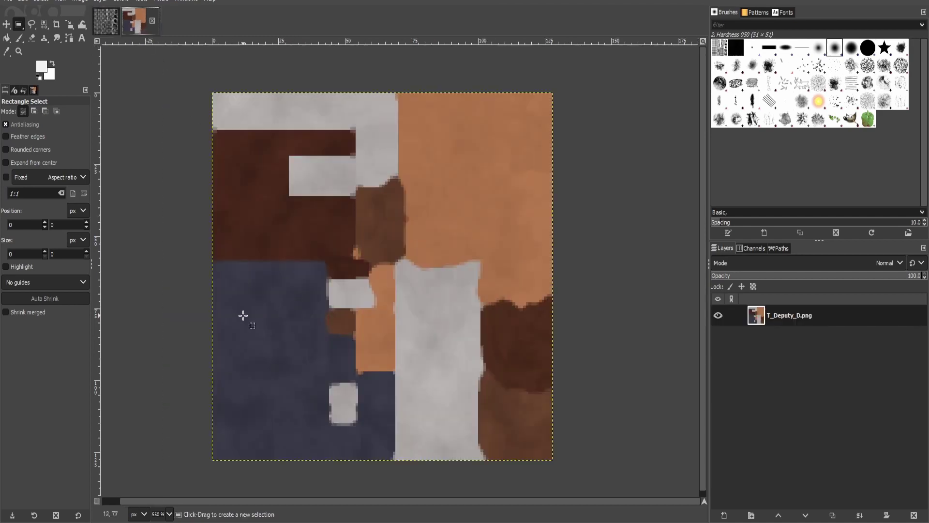
key("ctrl+v")
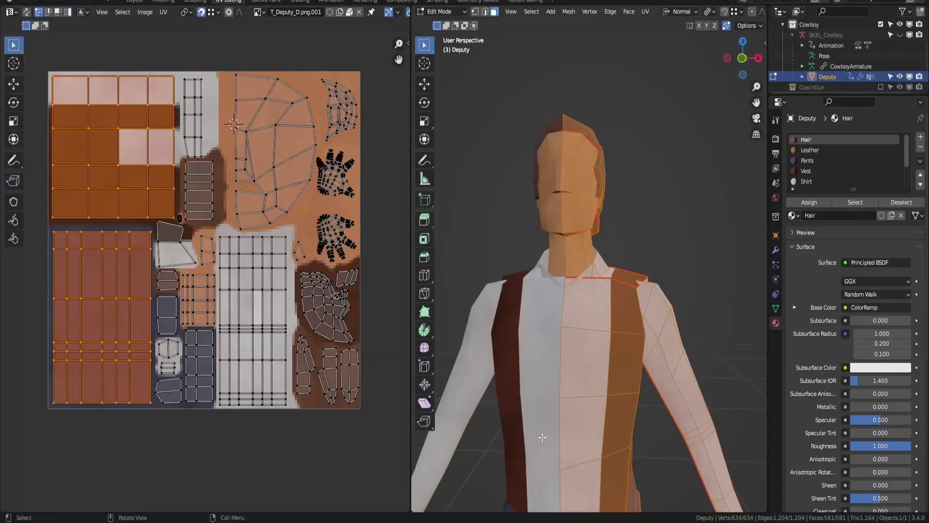
key("ctrl")
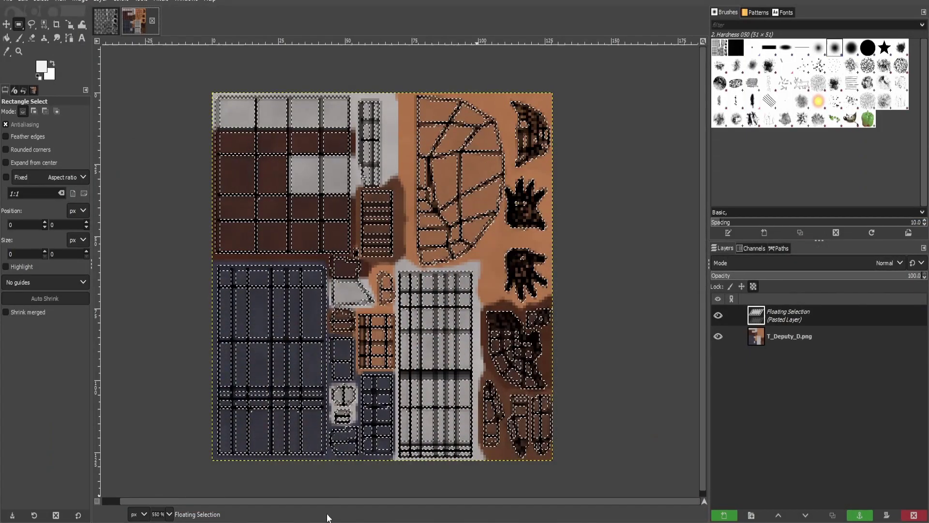
right_click(794, 322)
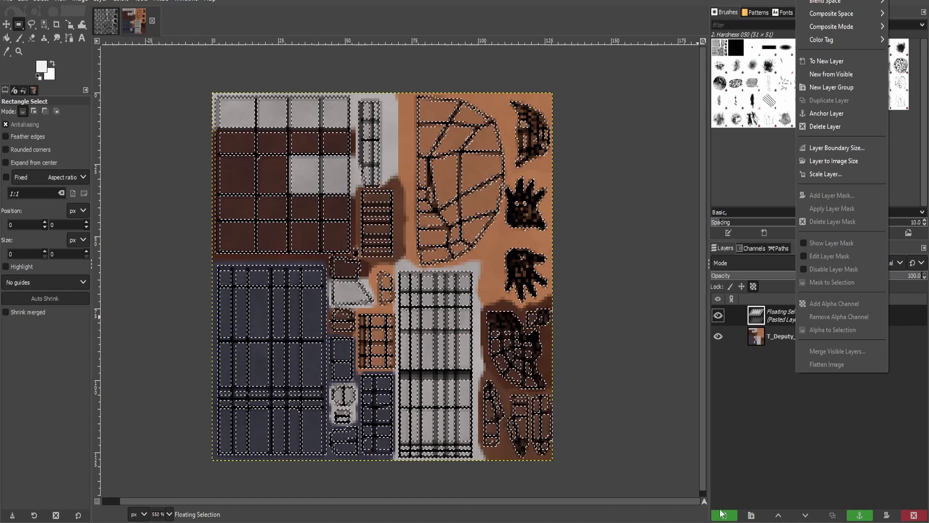
left_click(721, 513)
left_click(724, 515)
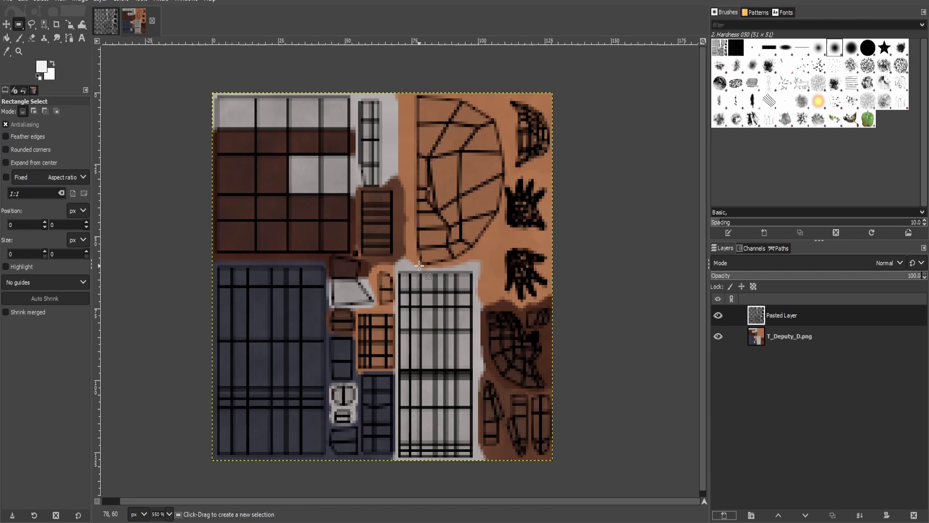
- Toggle the pasted UV layout layer's visibility to compare it with the Deputy texture underneath
left_click(718, 316)
left_click(718, 316)
left_click(718, 316)
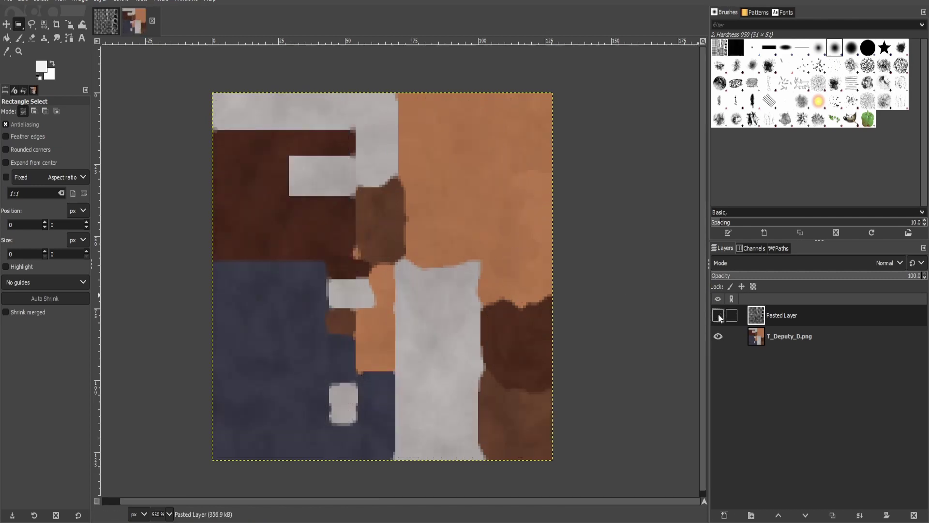
left_click(718, 315)
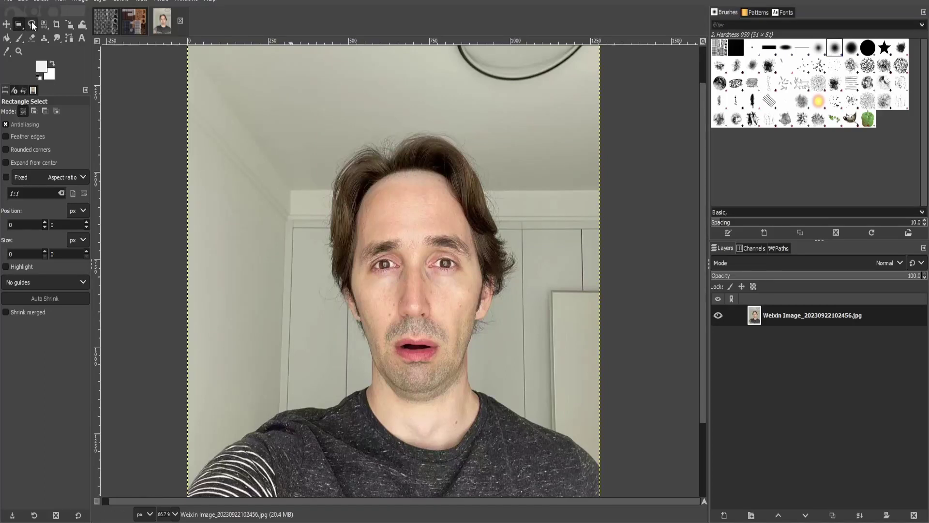
- Outline the face in the portrait photo with a Free Select selection, from the forehead down around the chin
key("f")
scroll(368, 256, "up", 3, "ctrl")
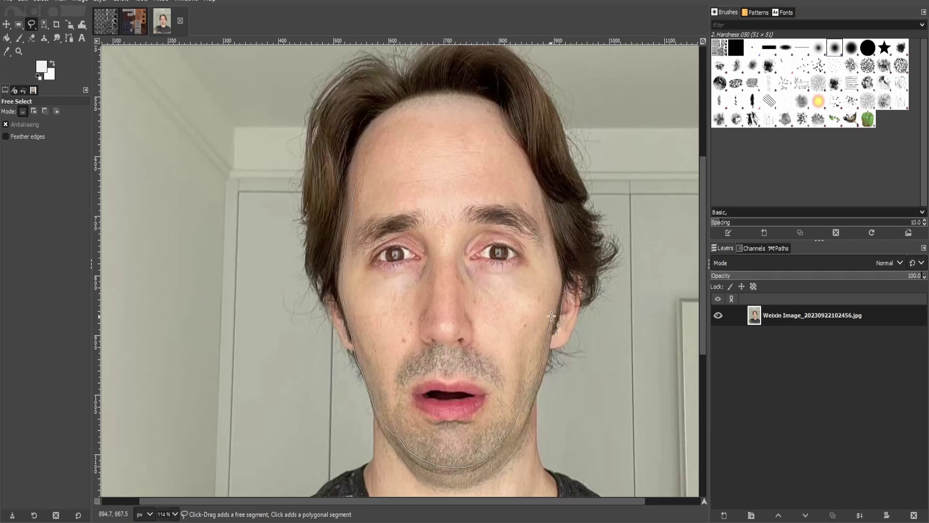
left_click_drag(364, 165, 357, 178)
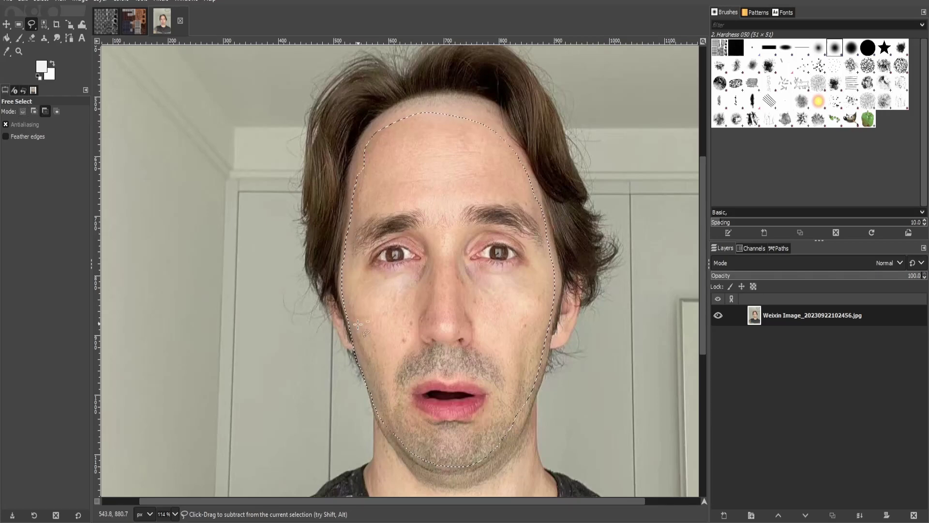
left_click_drag(344, 321, 344, 326, "ctrl")
key("Delete")
key("ctrl+z")
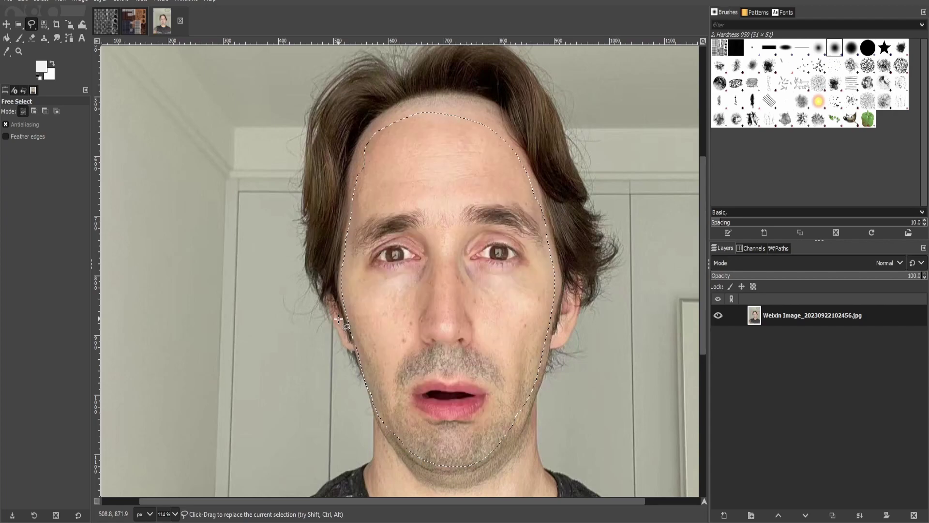
- Copy the selected face and paste it into the T_Deputy_D.png image
key("ctrl+c")
left_click(133, 22)
key("ctrl+v")
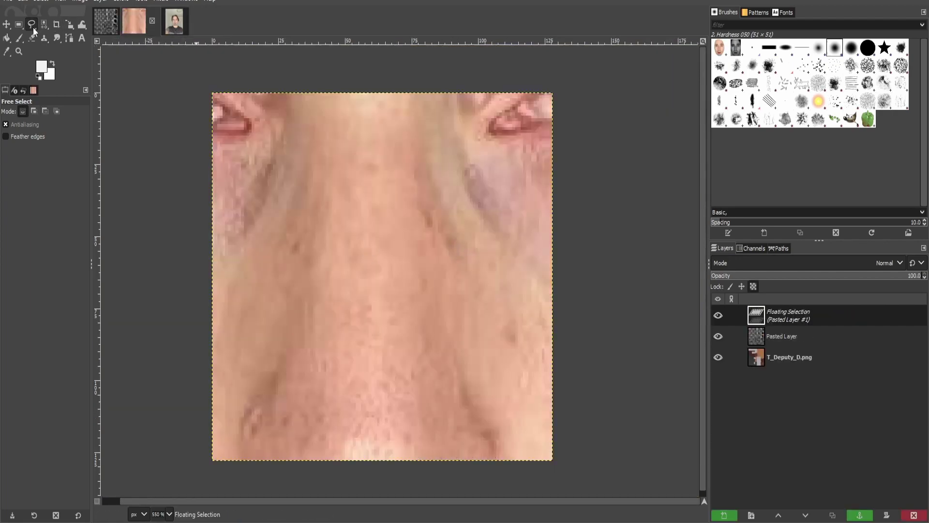
- Scale the pasted face proportionally down to about 182 × 280 pixels
left_click(69, 24)
left_click(339, 247)
left_click_drag(308, 180, 417, 362)
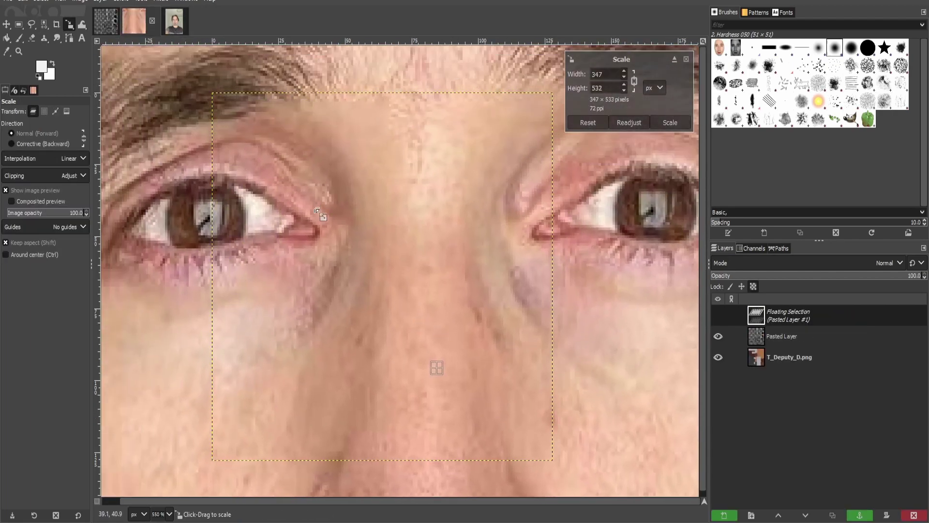
left_click_drag(220, 77, 423, 309)
left_click_drag(278, 59, 405, 273)
left_click_drag(603, 476, 542, 396)
left_click_drag(344, 184, 441, 347)
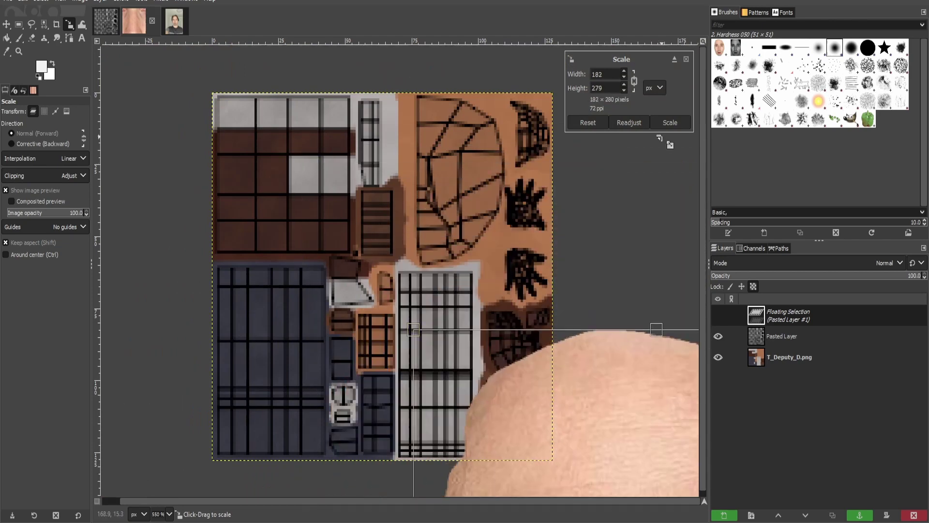
left_click(670, 124)
- Move the pasted face back over the texture and scale it proportionally to a width of 64 pixels
left_click(6, 24)
left_click_drag(532, 435, 261, 104)
left_click_drag(303, 230, 310, 244)
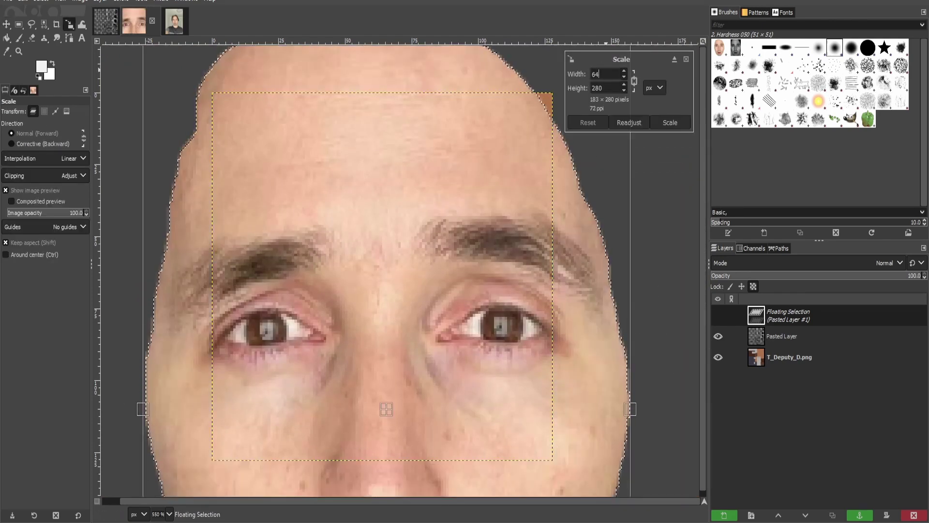
left_click(670, 122)
- Position the scaled face over the head UV island and turn the floating selection into a new layer
key("m")
left_click_drag(233, 162, 427, 257)
left_click(724, 515)
- Select one half of the face with a 36 × 100 pixel rectangle and delete everything outside it on the face layer
key("r")
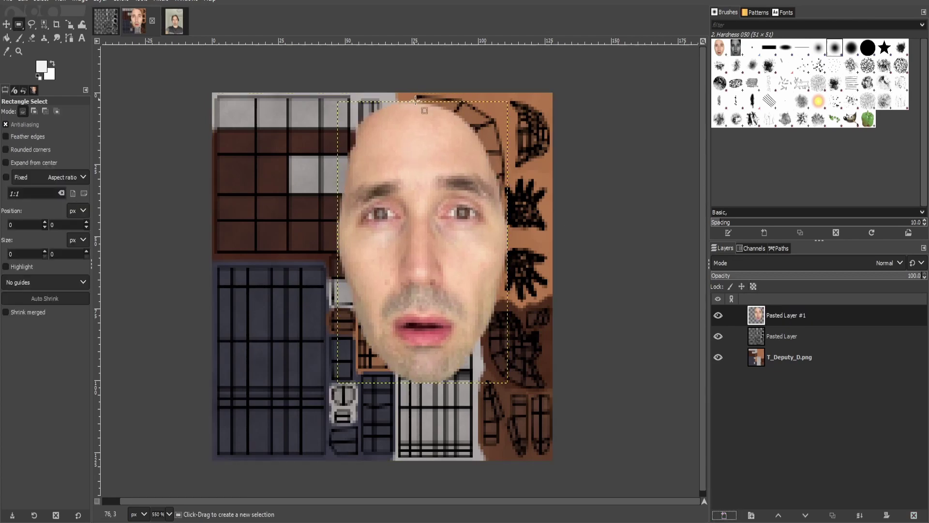
left_click_drag(418, 101, 515, 388)
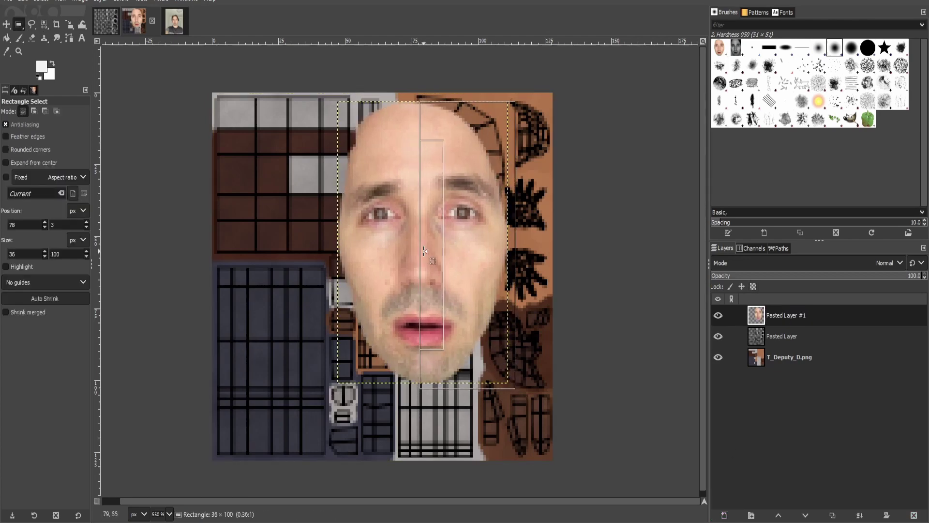
key("ctrl+i")
key("Delete")
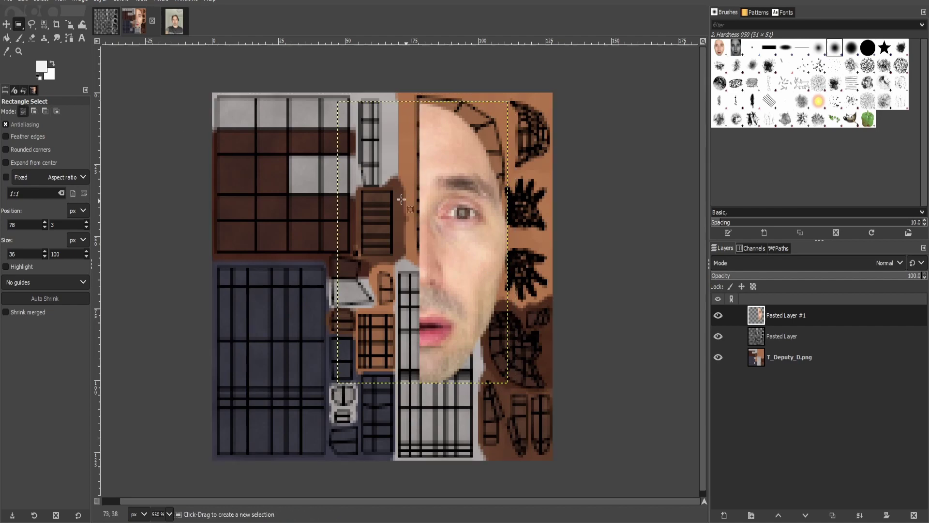
- Scale the half face down further and move it onto the head UV island
key("m")
mouse_move(448, 256)
left_mouse_down()
mouse_move(437, 256)
mouse_move(443, 251)
left_mouse_up()
key("shift+s")
left_click_drag(332, 99, 405, 176)
left_click_drag(444, 285, 337, 346)
key("Return")
key("m")
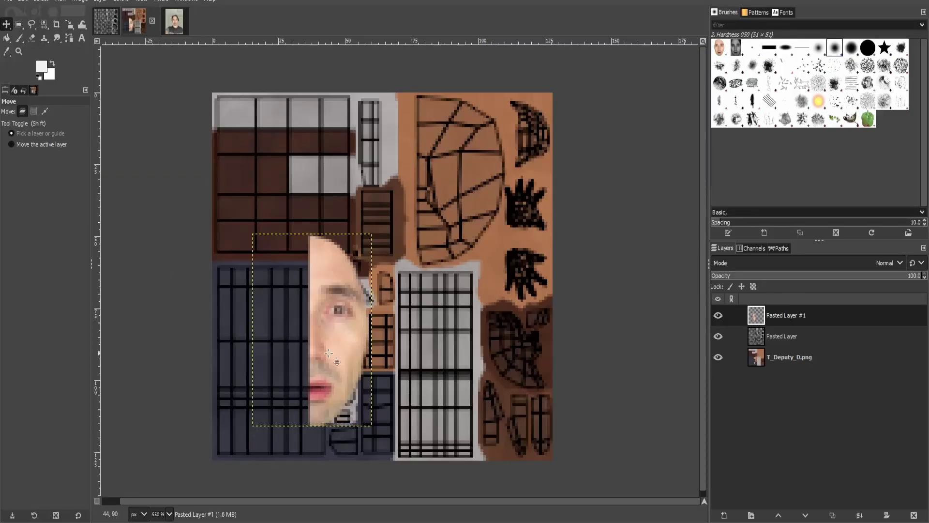
left_click_drag(329, 353, 434, 198)
- Scale the half-face layer to about 38 pixels wide and align its cut edge with the head island's centreline
key("shift+s")
left_click(369, 88)
left_click_drag(369, 88, 382, 111)
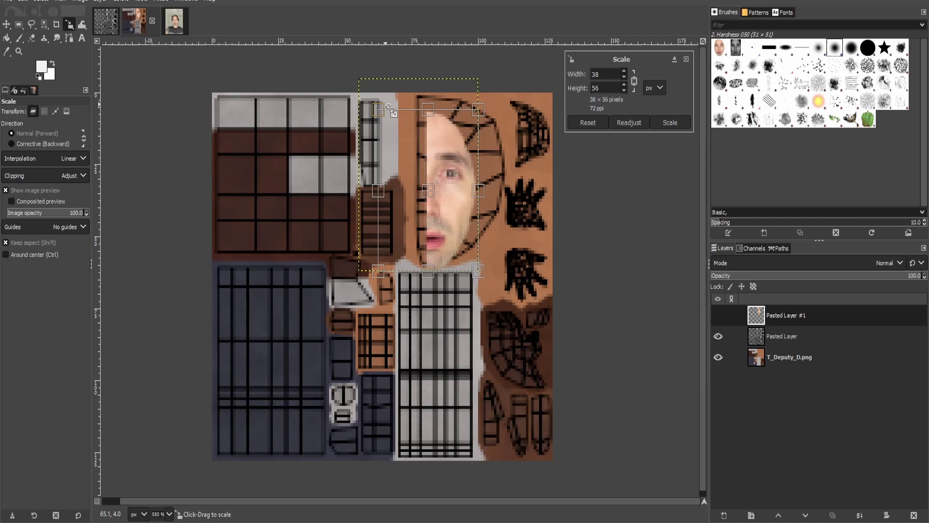
left_click_drag(437, 201, 427, 197)
left_click(668, 123)
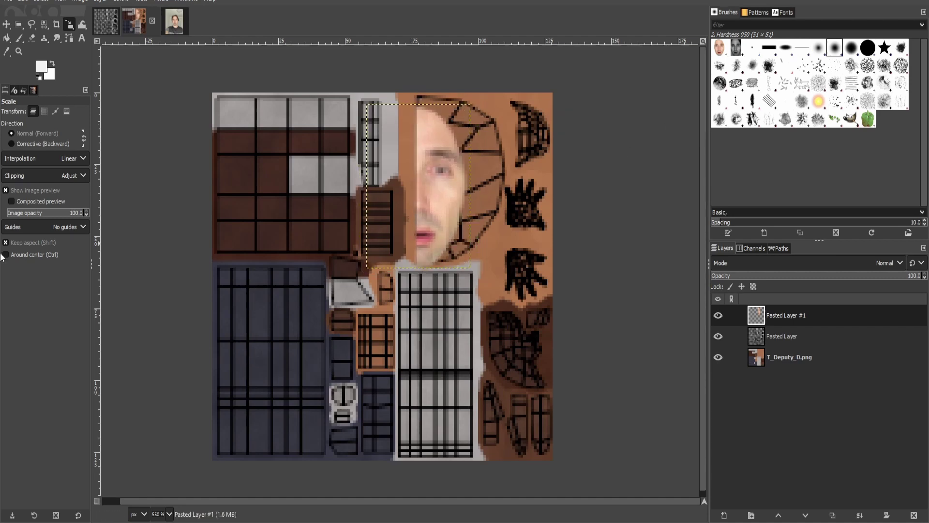
- Hide the UV layout layer and overwrite T_Deputy_D.png with the edited texture
left_click(718, 336)
left_click(7, 3)
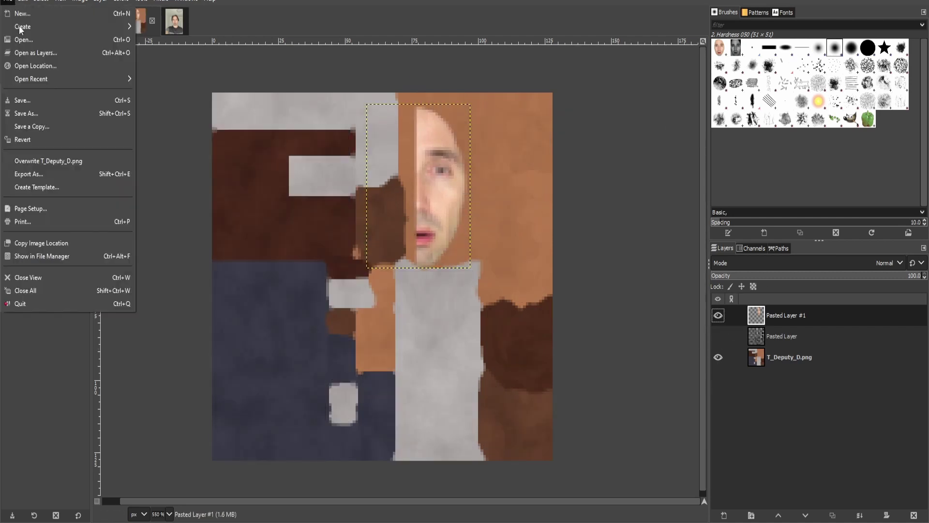
left_click(105, 162)
- Switch to Blender and reload the Deputy texture in the UV editor
key("alt+Tab")
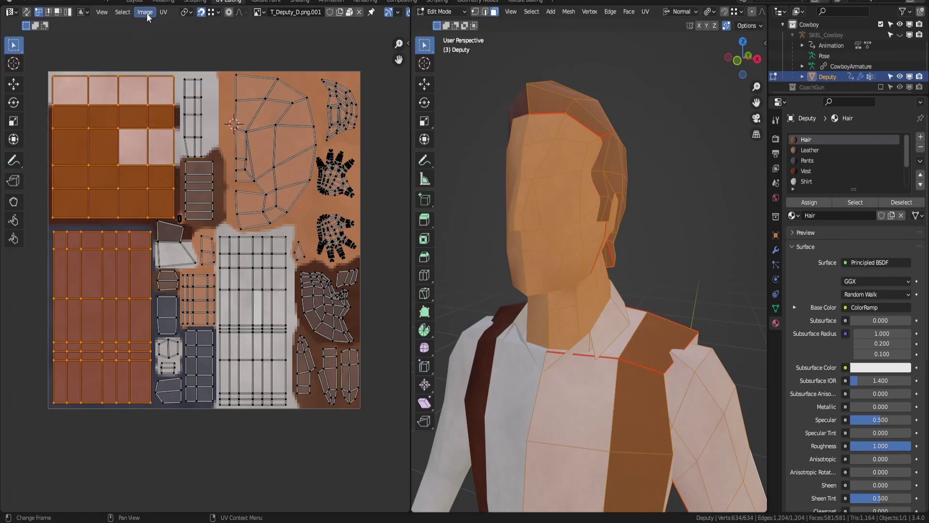
left_click(145, 12)
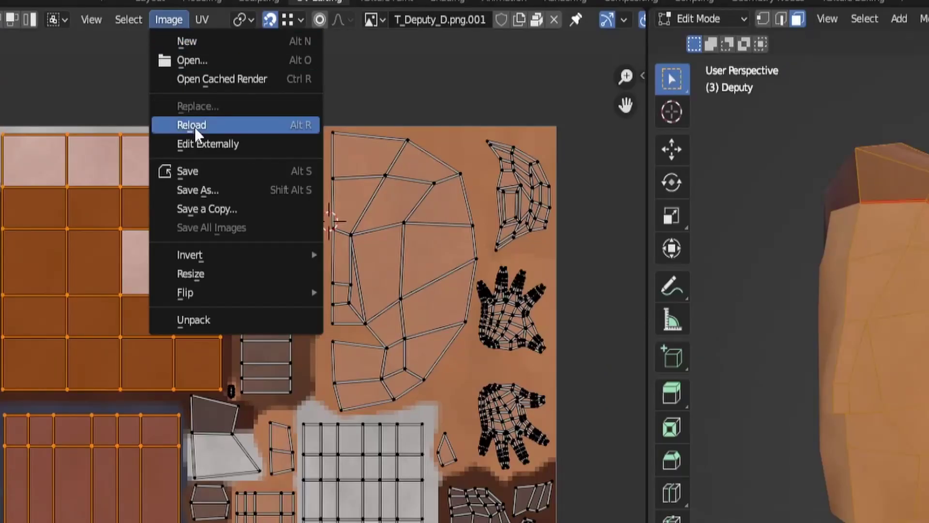
left_click(195, 125)
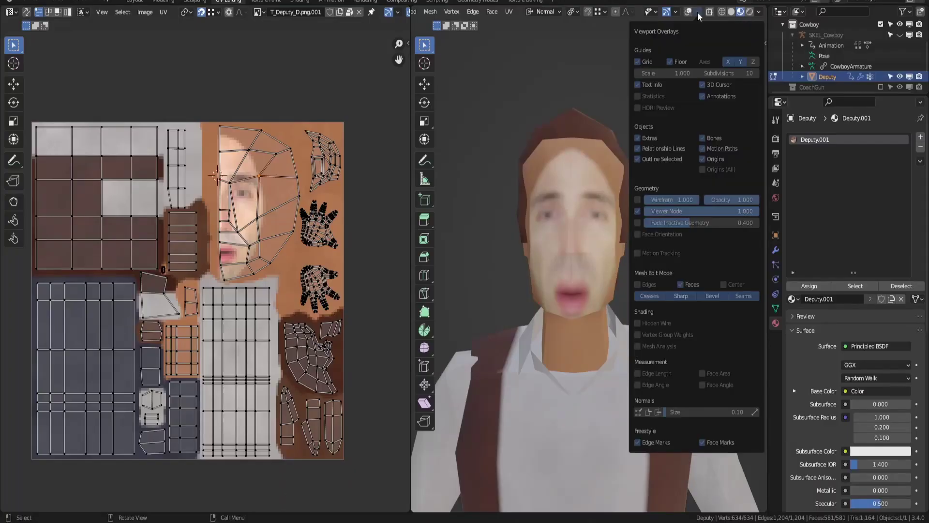
- Turn off the viewport overlays so the Deputy's textured face shows without the mesh edges
left_click(688, 12)
left_click(698, 12)
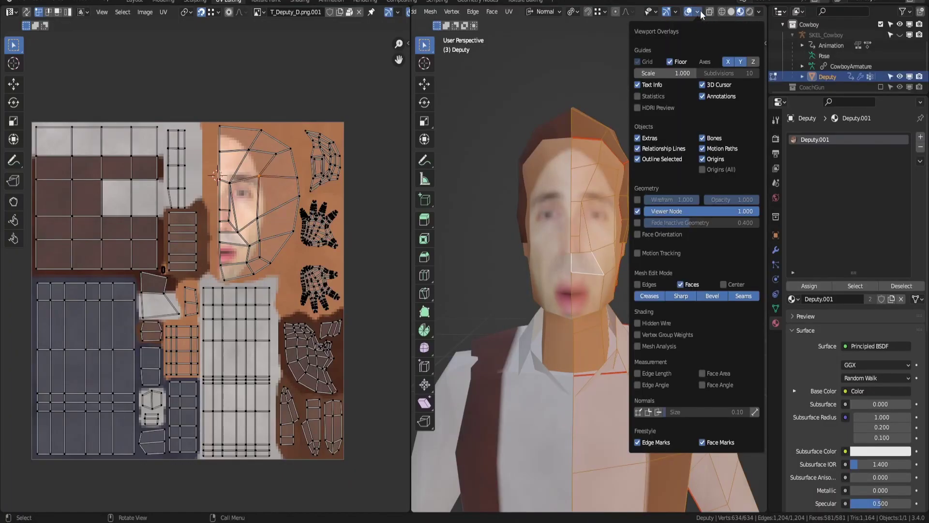
left_click(688, 12)
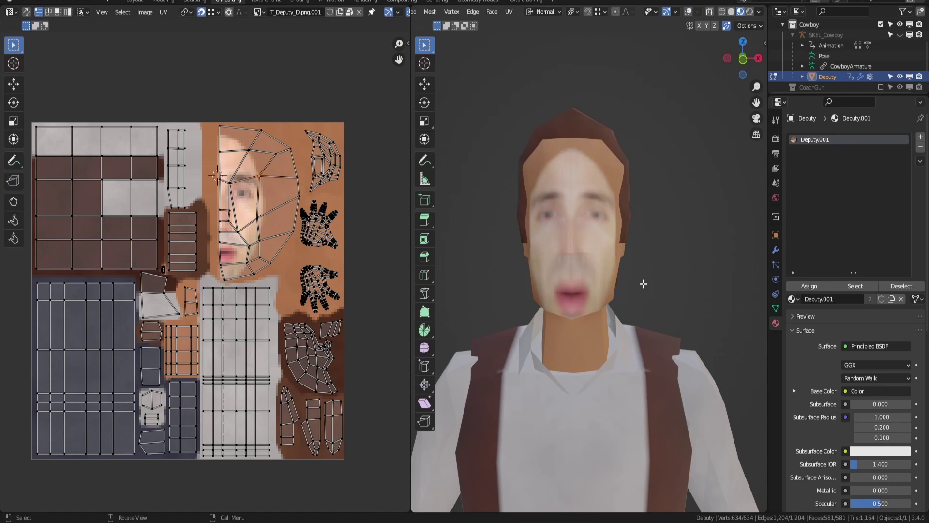
scroll(634, 279, "up", 2)
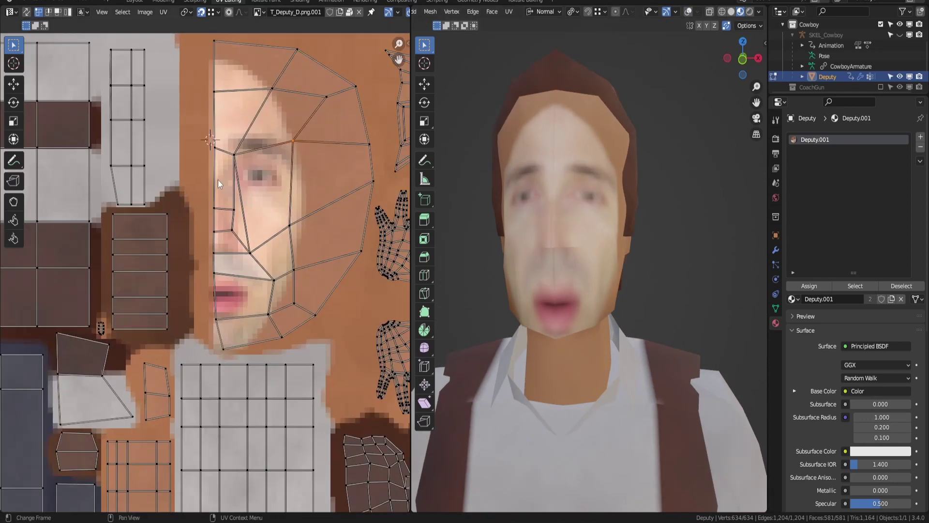
- Nudge the head island's centreline UV vertices along X onto the edge of the half face
key("g")
key("x")
left_click(218, 187)
- Move the outer brow and cheek UV vertices outward along X to the side of the photo face
left_click_drag(208, 129, 310, 167)
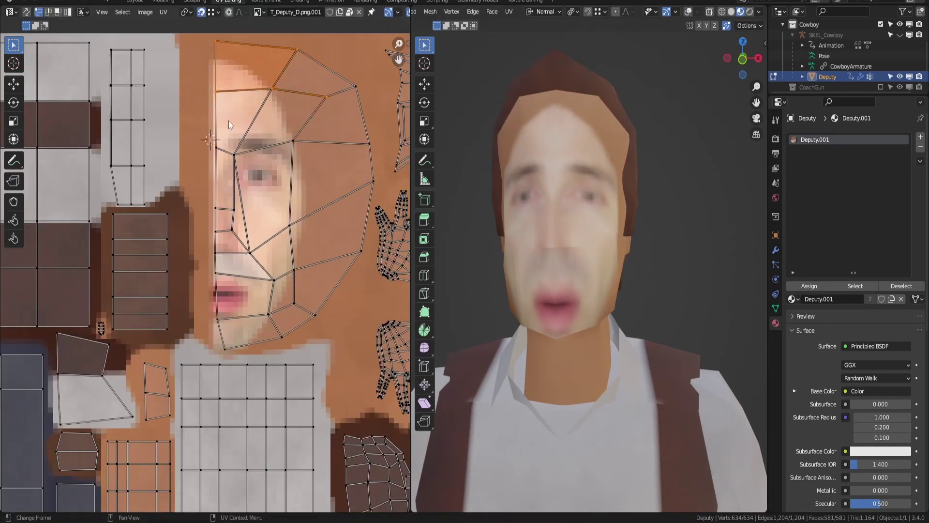
key("g")
left_click(310, 162)
middle_click_drag(677, 246, 581, 253)
left_click_drag(278, 126, 309, 240)
key("g")
key("x")
left_click(321, 242)
- Turn off UV snapping and shift the inner brow UV vertex along X
middle_click_drag(523, 237, 589, 234)
left_click(235, 152)
key("g")
key("x")
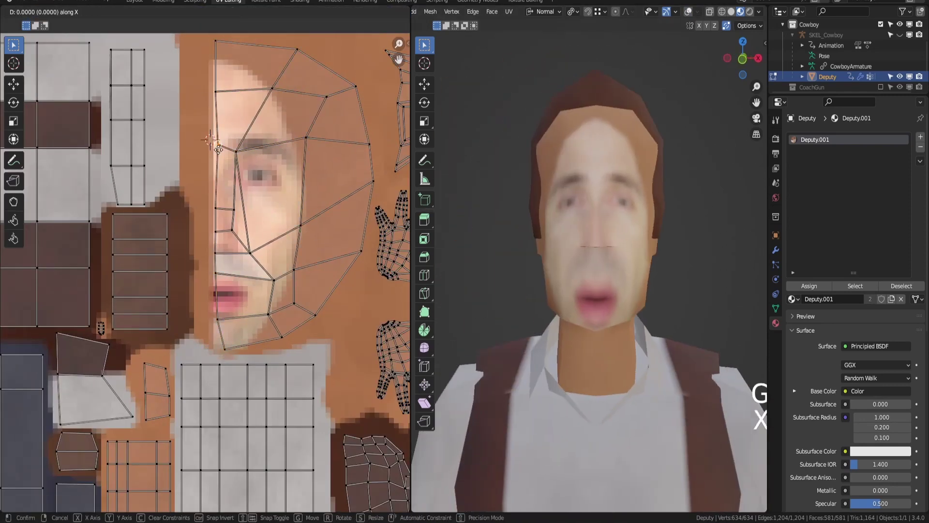
right_click(234, 153)
key("shift+Tab")
key("g")
key("x")
left_click(229, 153)
- Reposition the UV vertices beside the nostril and nose bridge to follow the nose in the photo
left_click(306, 138)
left_click(251, 254)
key("g")
scroll(246, 252, "up", 1)
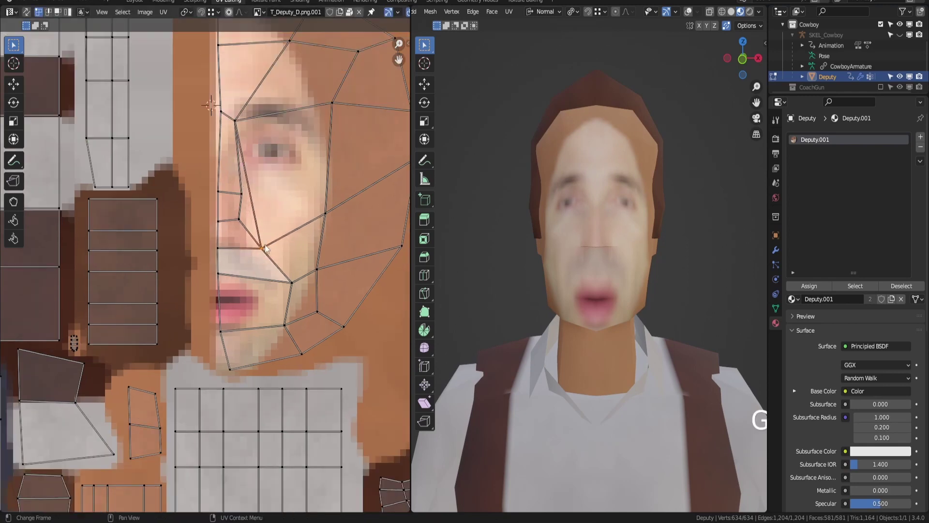
left_click(242, 193)
key("g")
- Show the viewport overlays again and move the mesh edge at the brow of the Deputy's head
middle_click_drag(609, 233, 513, 231)
key("Tab")
key("Tab")
key("2")
key("q")
left_click(605, 224)
left_click(516, 175)
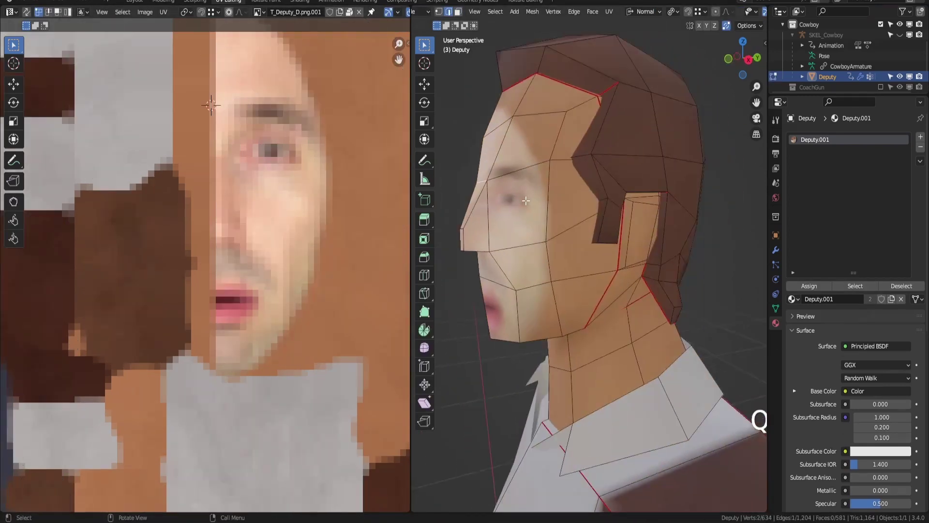
key("g")
left_click(514, 179)
- Select the whole mesh in vertex mode and adjust the outer brow and outer cheek UV vertices against the photo face
middle_click_drag(514, 179, 612, 183)
key("Tab")
key("Tab")
key("1")
key("a")
left_click(323, 116)
key("g")
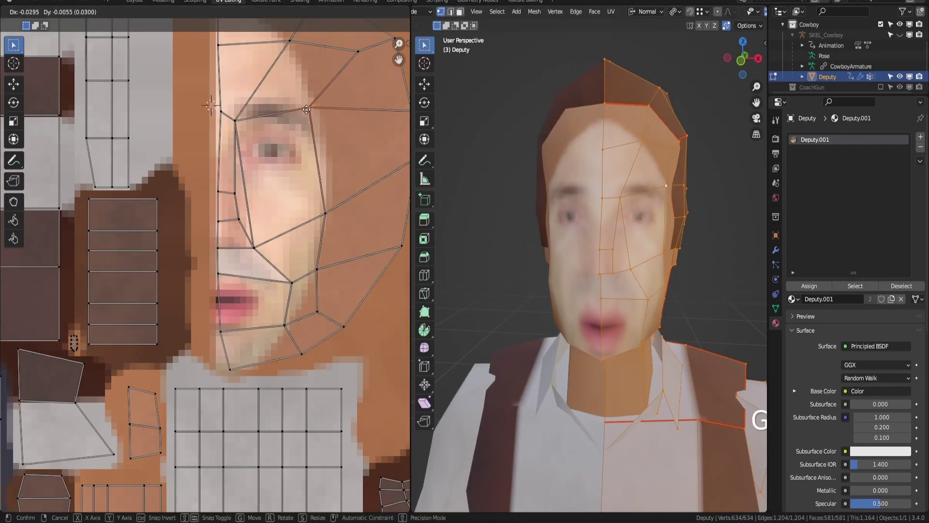
left_click(305, 119)
left_click(336, 231)
key("g")
left_click(336, 216)
- Move the nostril and nose-base UV vertices to match the underside of the nose in the photo
left_click(265, 256)
key("g")
left_click(262, 262)
key("g")
middle_click_drag(605, 271, 547, 295)
left_click(223, 257)
key("g")
left_click(254, 262)
- Adjust the UV vertices around the mouth and move the chin's centreline vertex to the cut edge of the face
left_click(292, 286)
left_click(213, 321, "shift")
key("g")
left_click(212, 336)
left_click(225, 372)
key("g")
left_click(215, 374)
- Shift the row of brow UV vertices along Y to fit the eyebrow in the photo
mouse_move(494, 317)
middle_mouse_down()
mouse_move(605, 317)
mouse_move(500, 317)
middle_mouse_up()
middle_click_drag(335, 135, 335, 186)
left_click_drag(336, 186, 213, 145)
key("g")
key("y")
left_click(222, 164)
- Reposition the outer cheek UV vertex and the inner brow UV vertex while checking the face on the model
left_click(257, 306)
left_click(325, 250)
key("g")
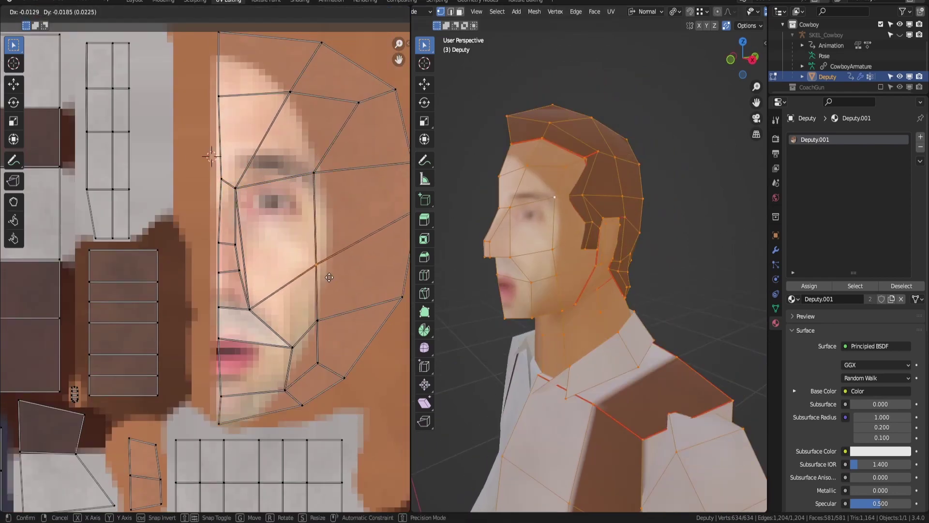
left_click(317, 255)
middle_click_drag(513, 295, 576, 292)
left_click(237, 189)
key("g")
left_click(242, 179)
- Raise the outer brow UV vertex slightly above the end of the eyebrow
middle_click_drag(648, 298, 617, 315)
key("Tab")
key("Tab")
left_click(312, 169)
key("g")
left_click(313, 161)
right_click(291, 95)
- Move the head mesh's temple vertex along X and leave Edit Mode to view the textured Deputy
scroll(358, 207, "down", 2)
middle_click_drag(556, 358, 649, 362)
key("Tab")
key("Tab")
key("2")
left_click(649, 254)
key("g")
key("x")
key("x")
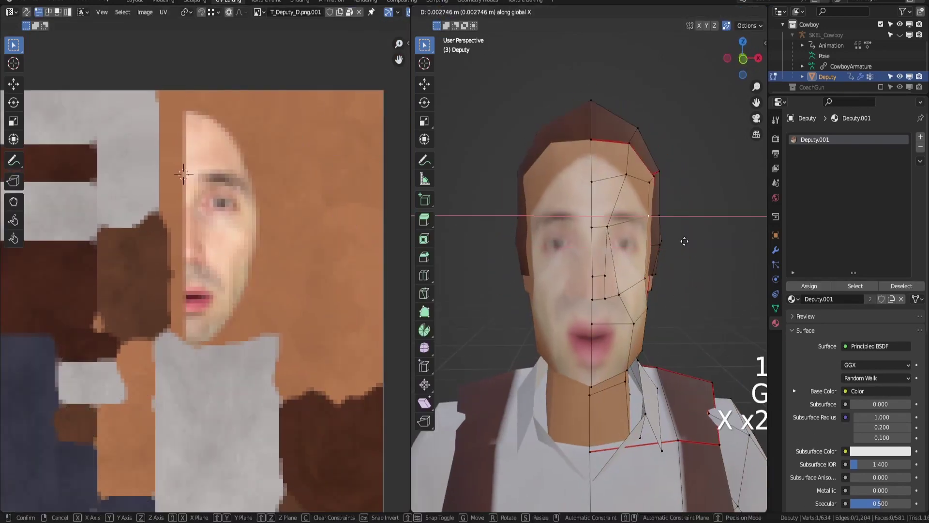
key("Tab")
middle_click_drag(697, 283, 682, 301)
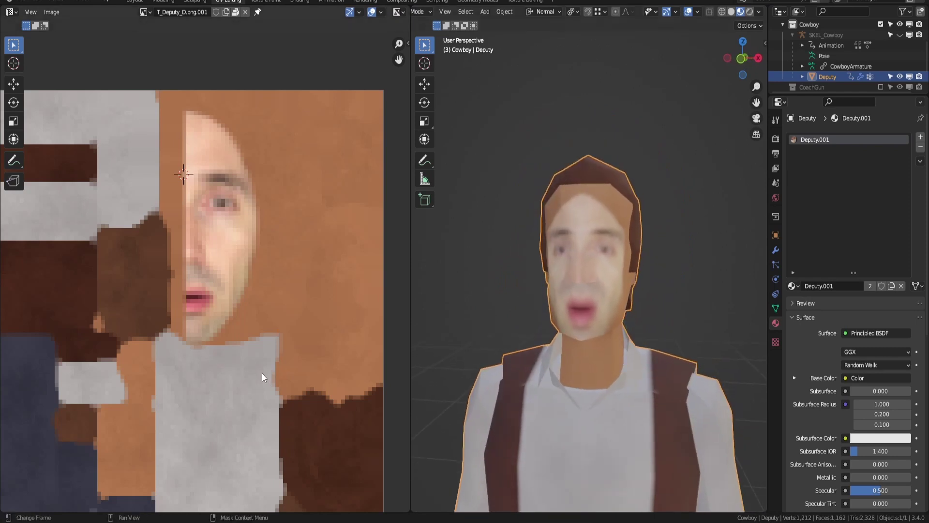
middle_click_drag(561, 390, 474, 436)
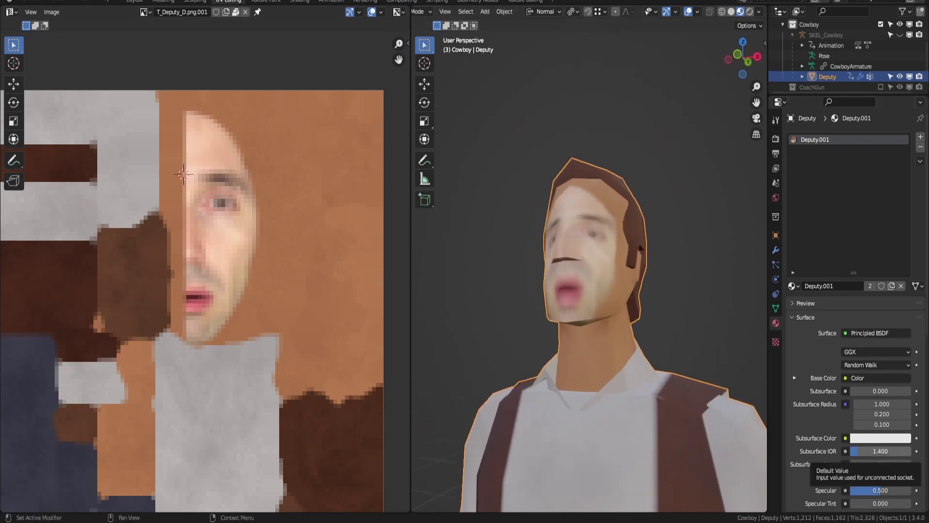
middle_click_drag(673, 252, 675, 301)
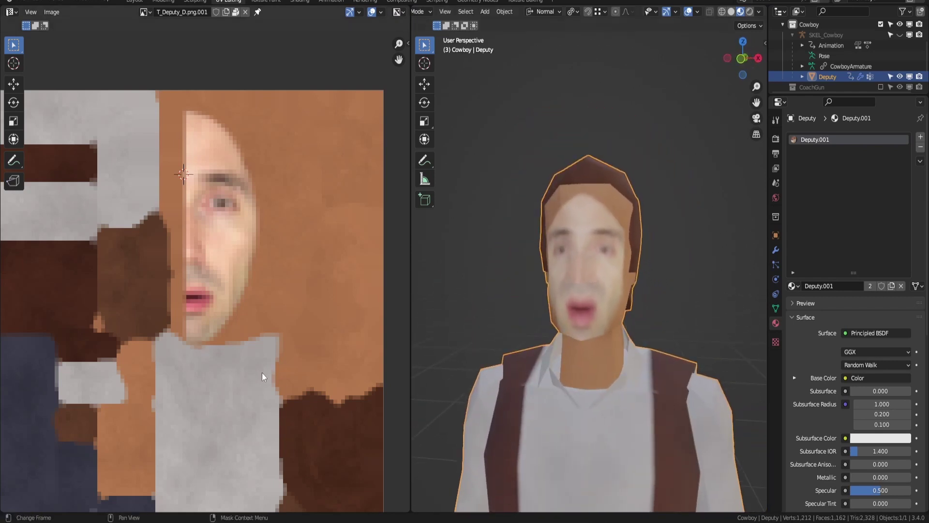
middle_click_drag(555, 396, 543, 365)
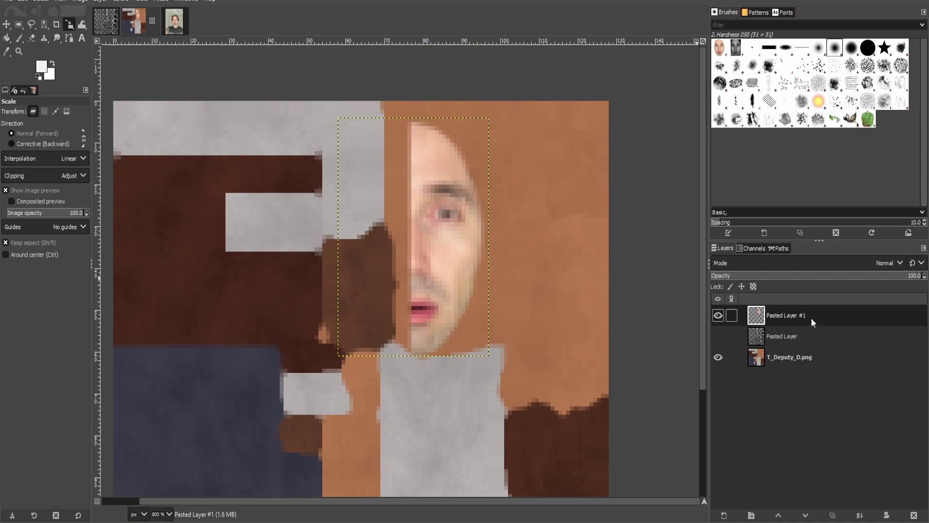
- Switch to GIMP and create a transparent 128 by 128 px layer named Skin tone
left_click(724, 515)
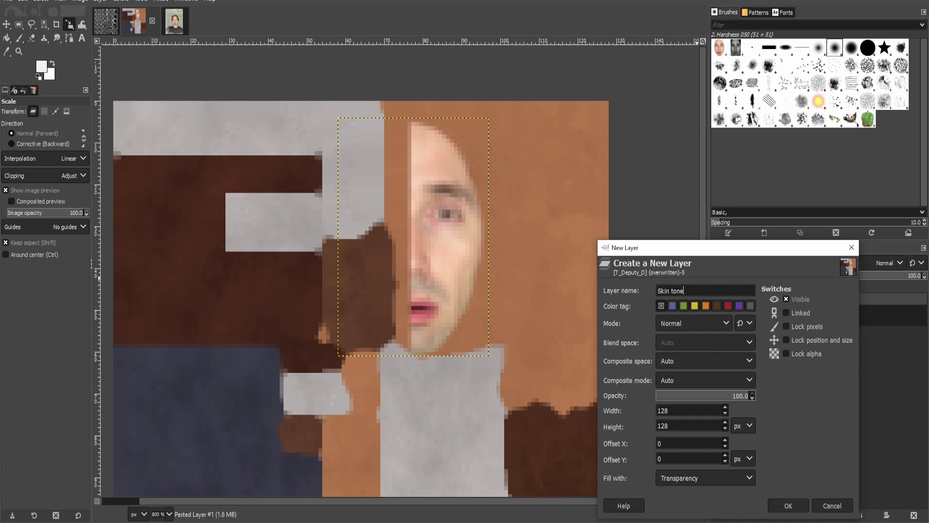
key("Return")
double_click(756, 315)
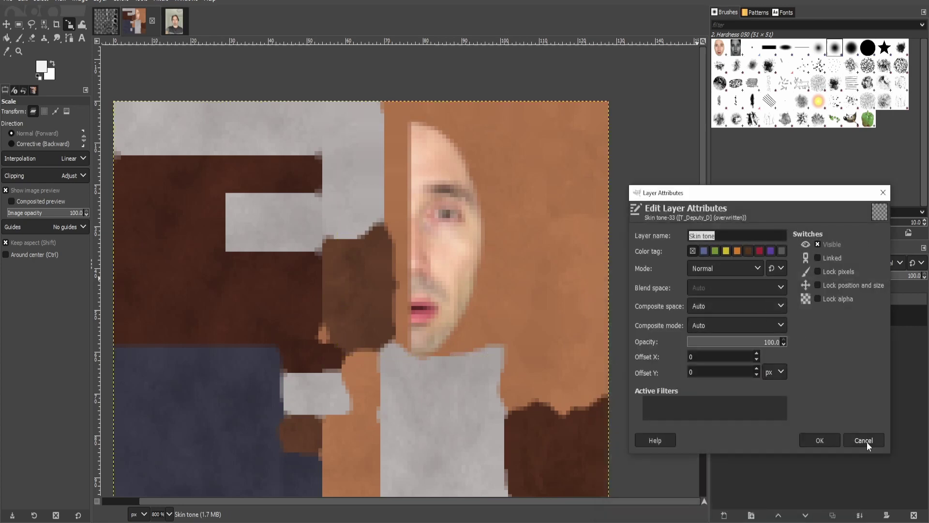
left_click(864, 440)
- Select the transparent area of Pasted Layer #1 by colour and invert the selection to isolate the face
left_click(779, 335)
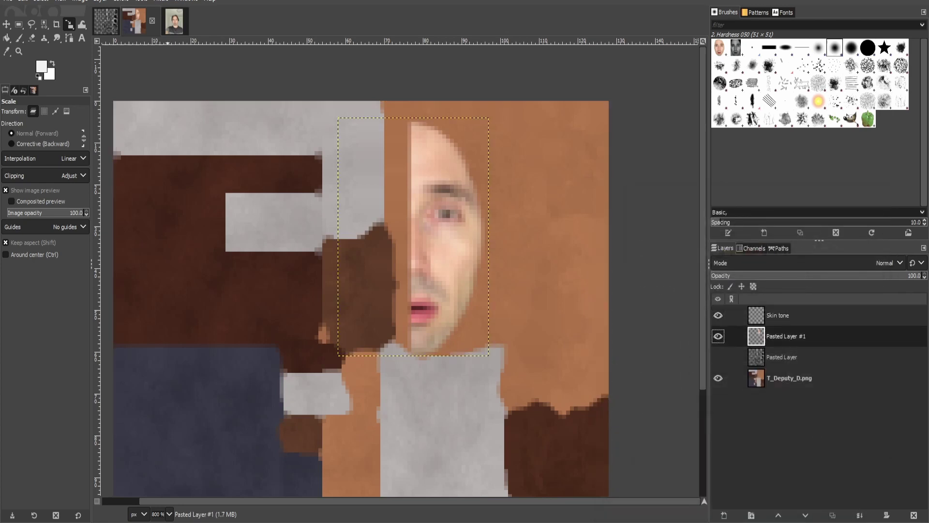
left_click(41, 2)
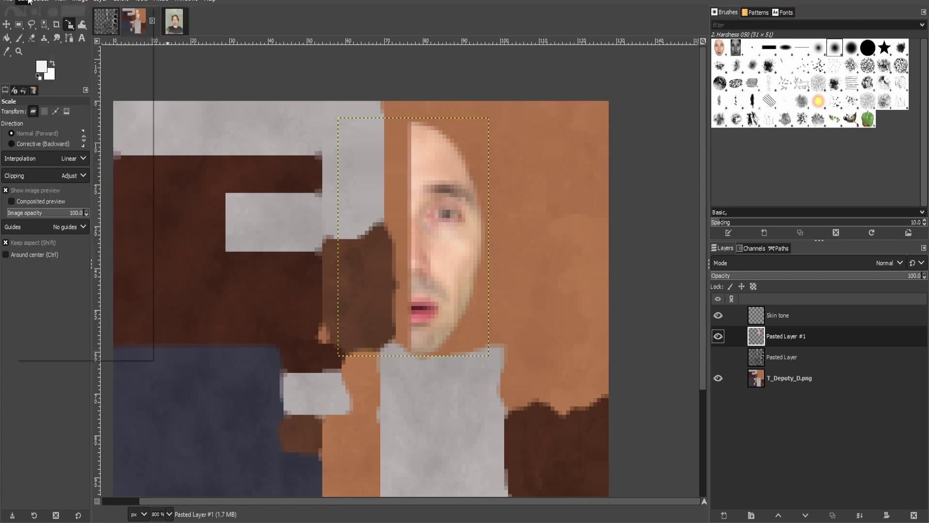
left_click(55, 66)
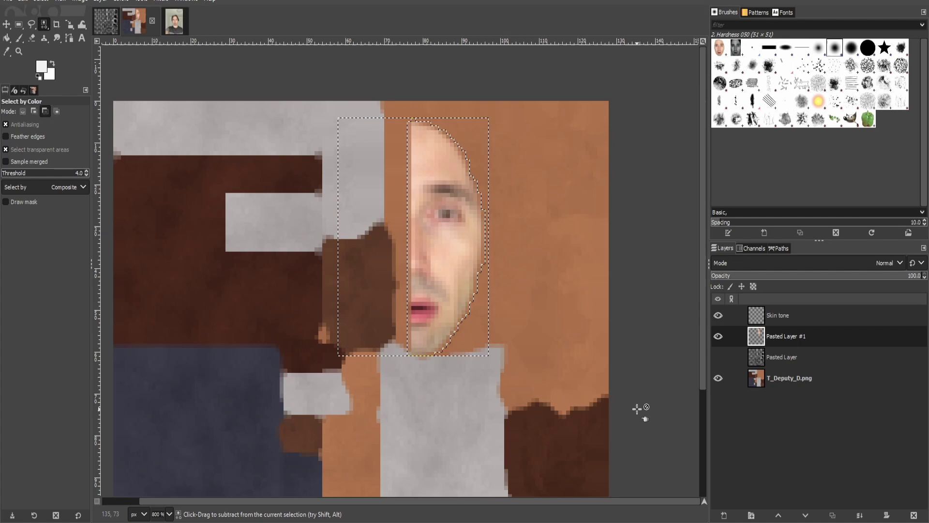
key("ctrl+i")
- Expand Pasted Layer #1 to the full image size
left_click(778, 324)
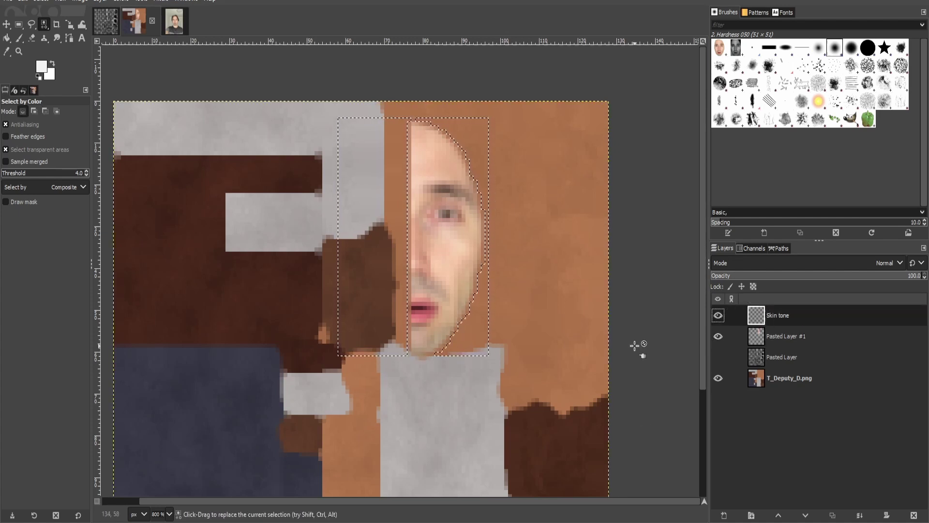
left_click(786, 337)
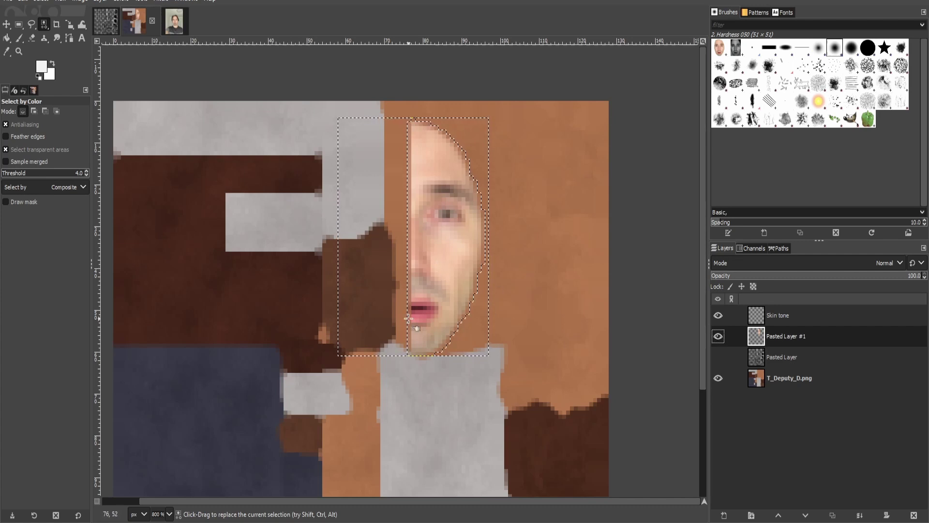
left_click(780, 315)
left_click(784, 336)
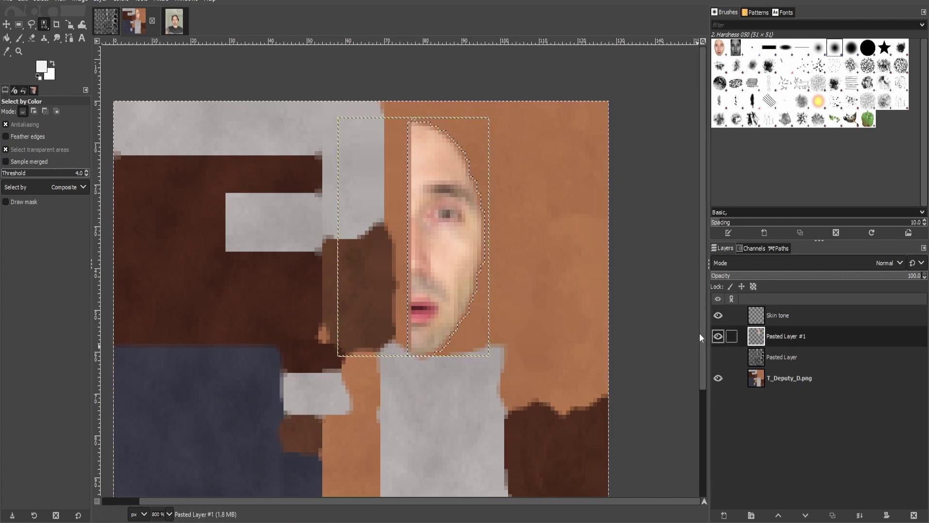
left_click(100, 1)
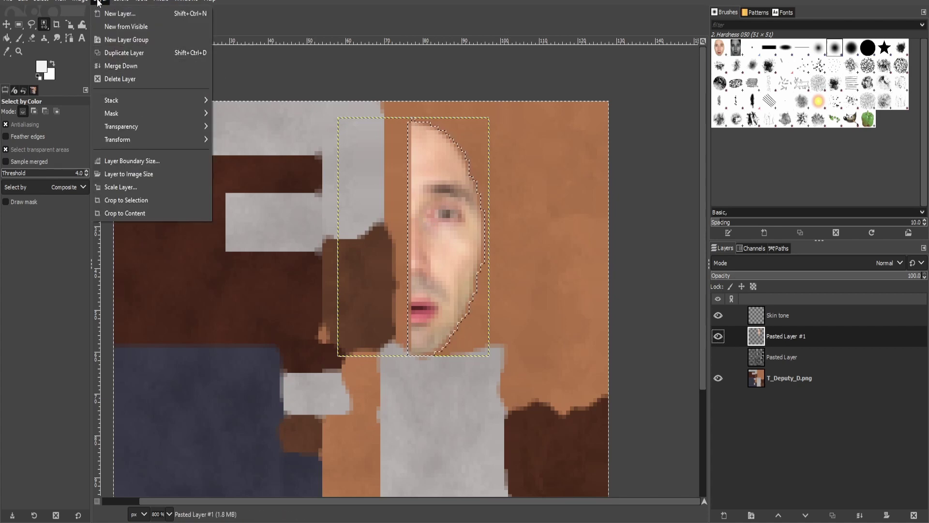
left_click(159, 174)
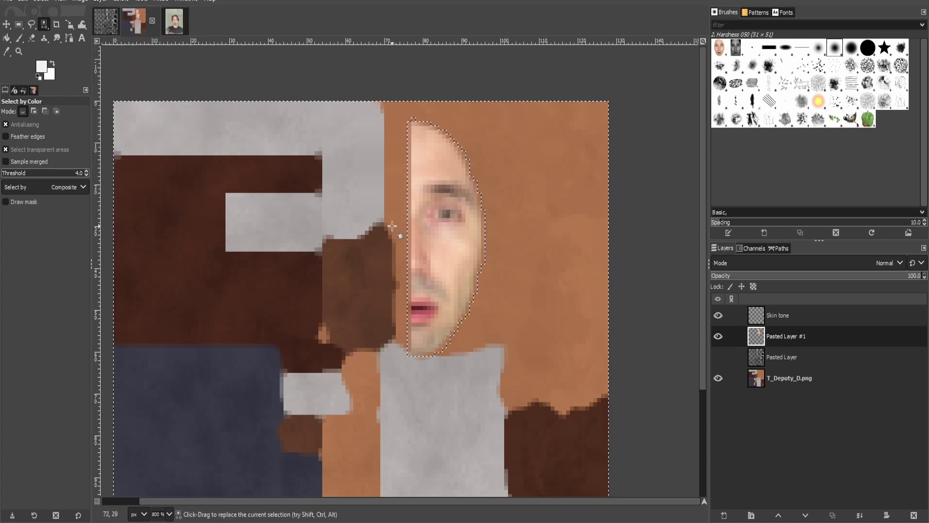
- Sample skin colour ae734b from the texture and bucket-fill the selected face area with it on the Skin tone layer
left_click(778, 314)
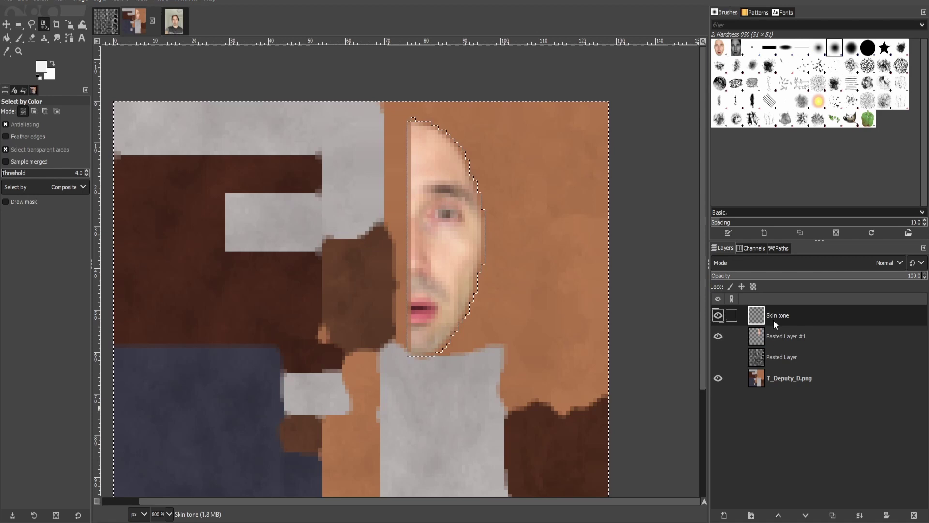
right_click(552, 293)
left_click(41, 10)
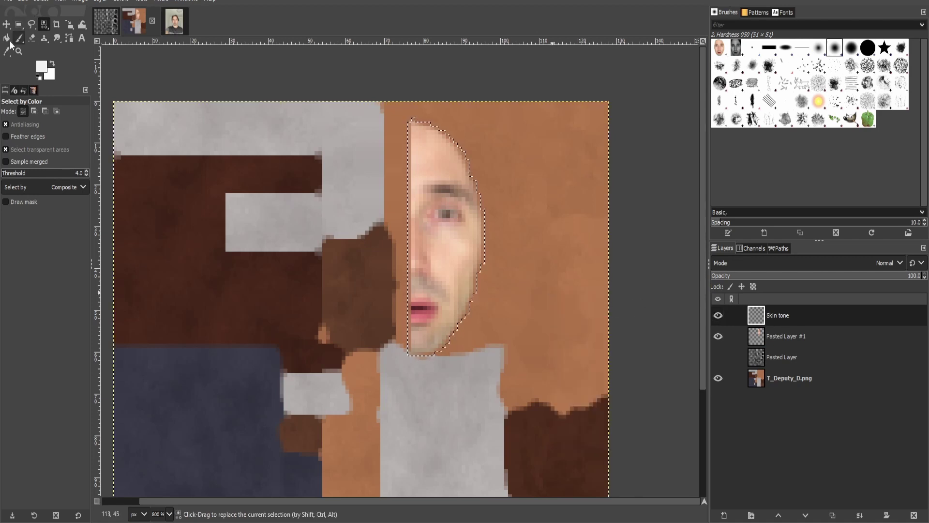
left_click(42, 71)
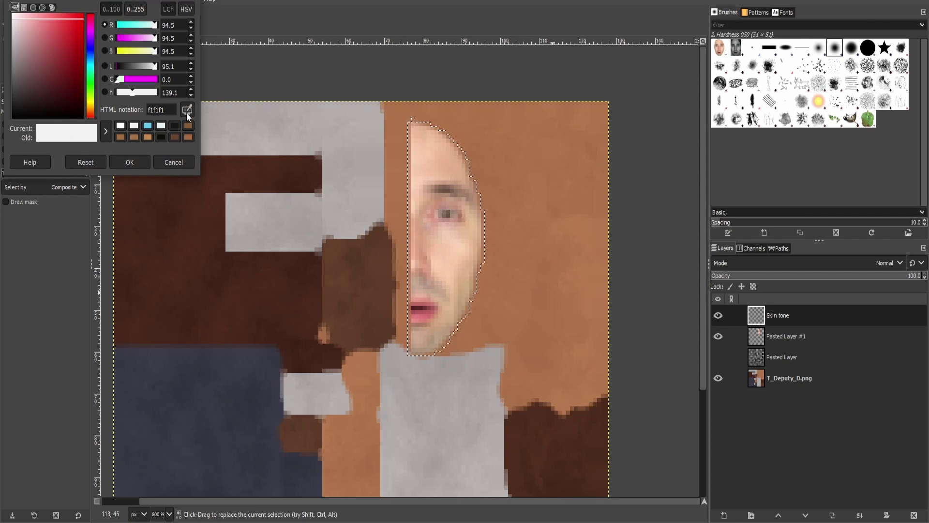
left_click(514, 229)
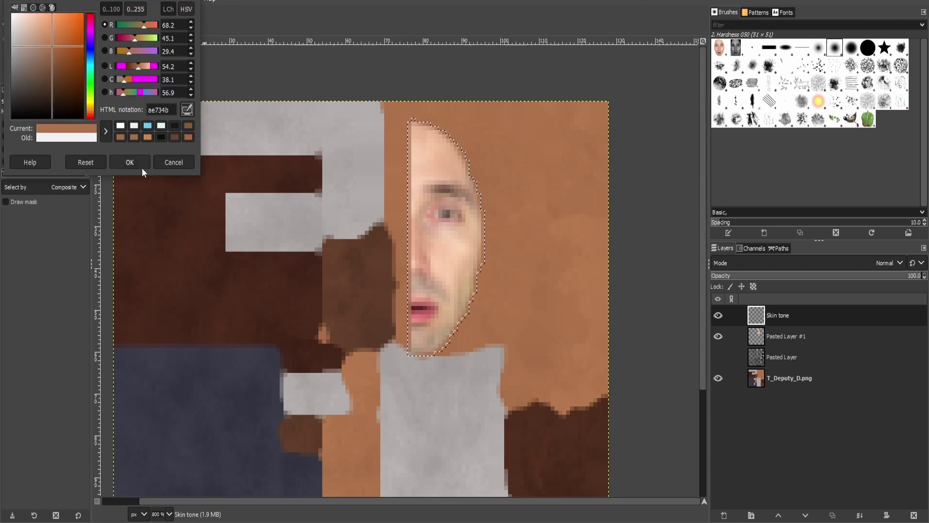
left_click(139, 165)
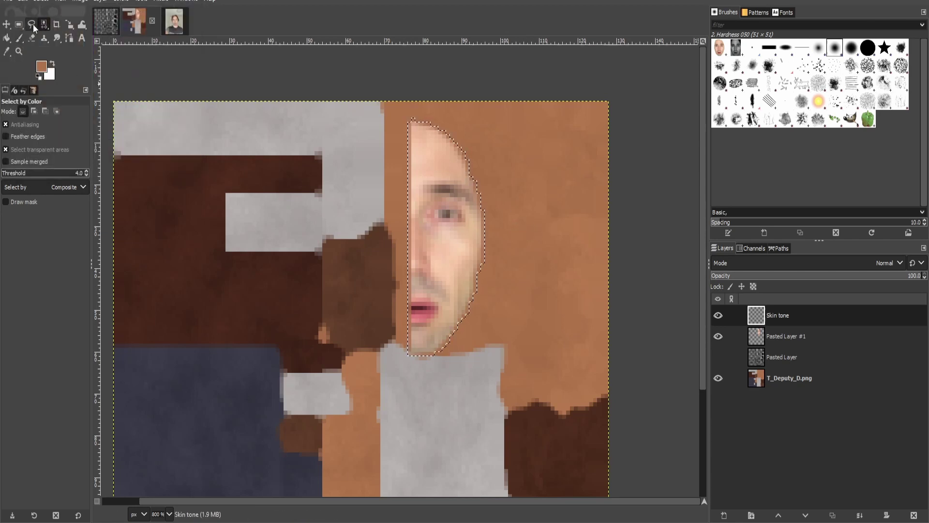
key("shift+b")
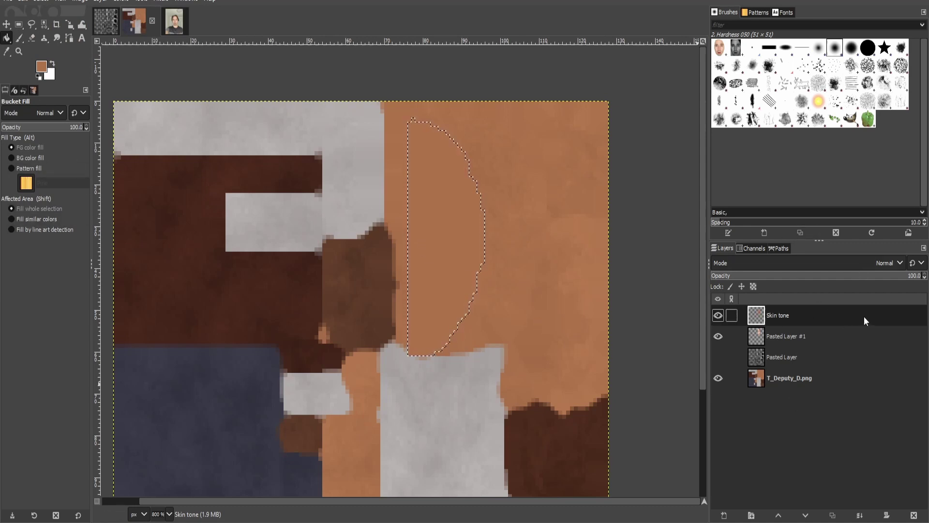
- Set the Skin tone layer's blend mode to Soft light, then outline the eye and cut it out of that layer
left_click(882, 262)
left_click(800, 201)
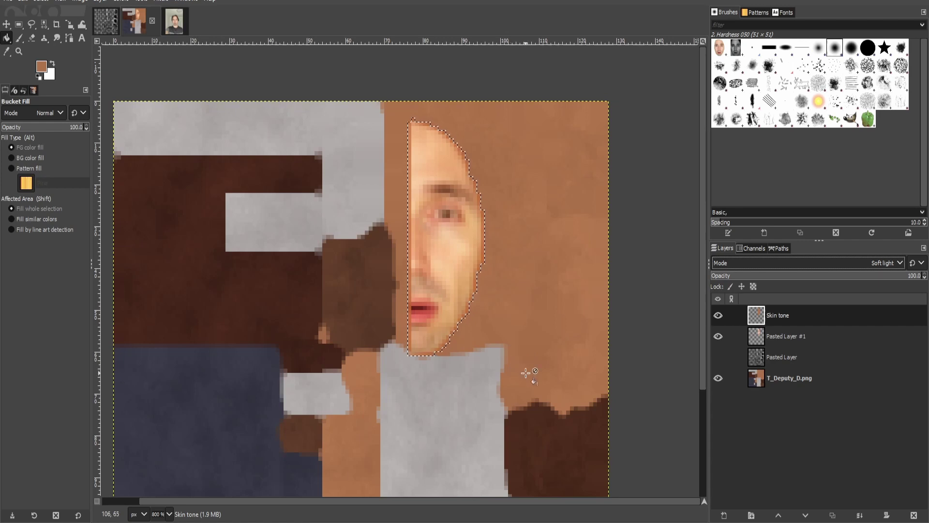
scroll(455, 253, "up", 3, "ctrl")
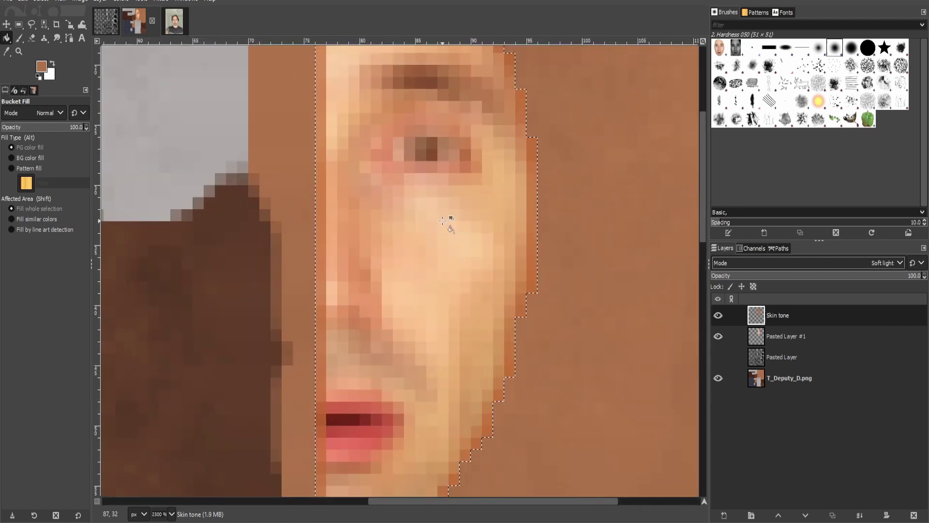
key("f")
left_click_drag(388, 158, 404, 138)
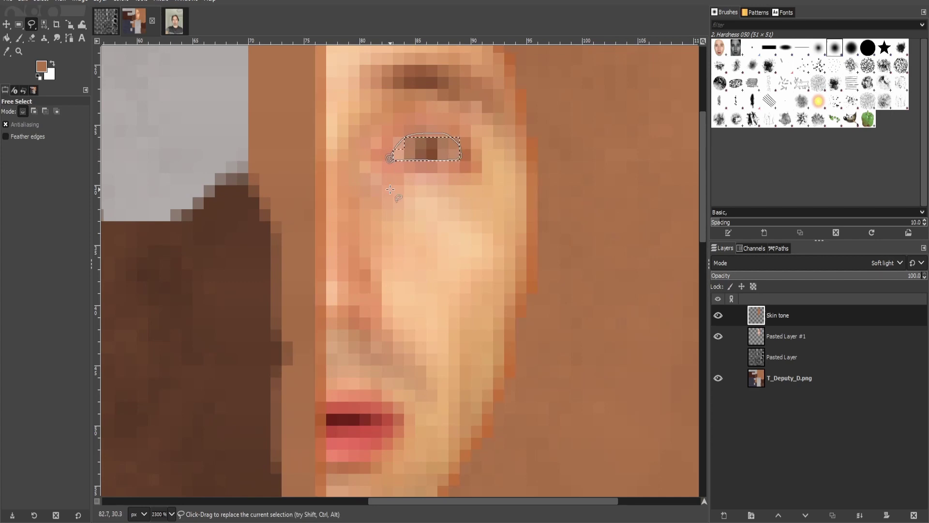
scroll(394, 412, "down", 2, "ctrl")
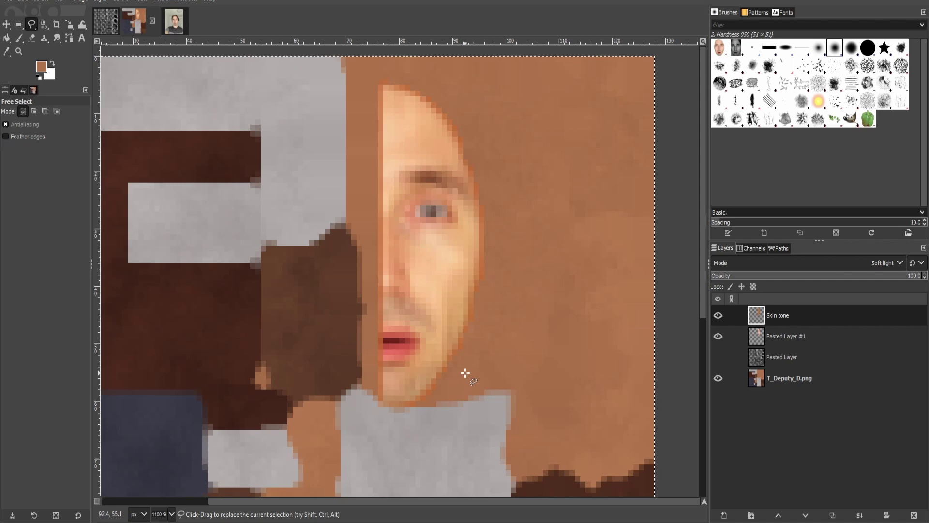
- Duplicate the Skin tone layer and set the original to Darken only at 63.8 opacity
right_click(771, 319)
left_click(823, 98)
left_click(892, 263)
left_click(793, 134)
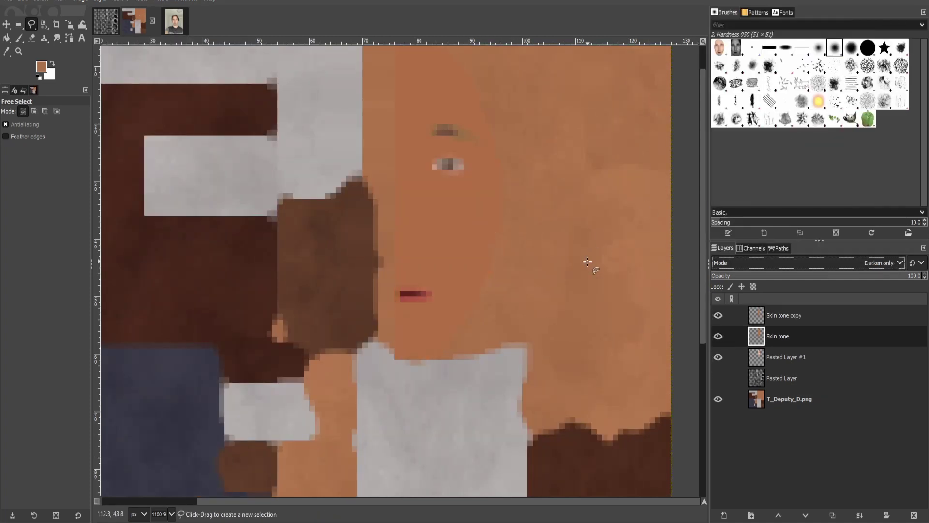
left_click(844, 277)
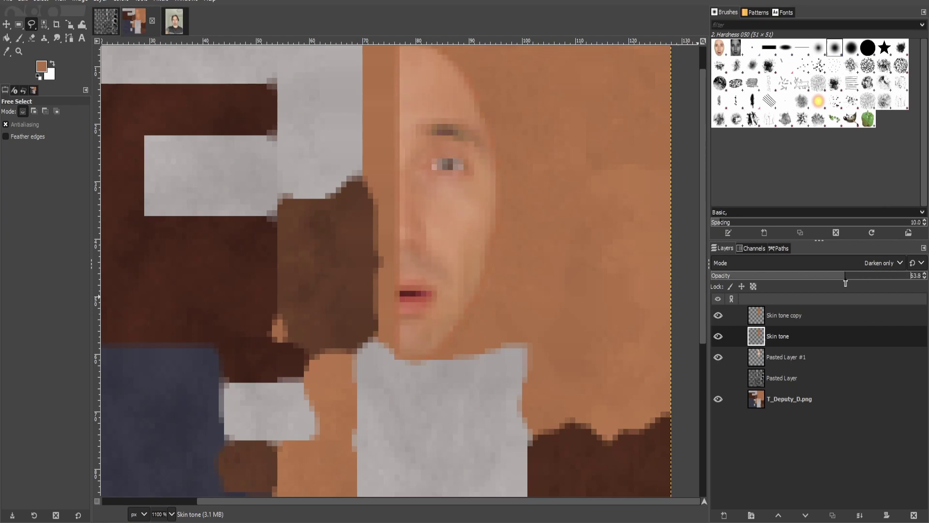
- Set the Skin tone copy layer to Darken only at 16.1 opacity
left_click(793, 316)
left_click(876, 263)
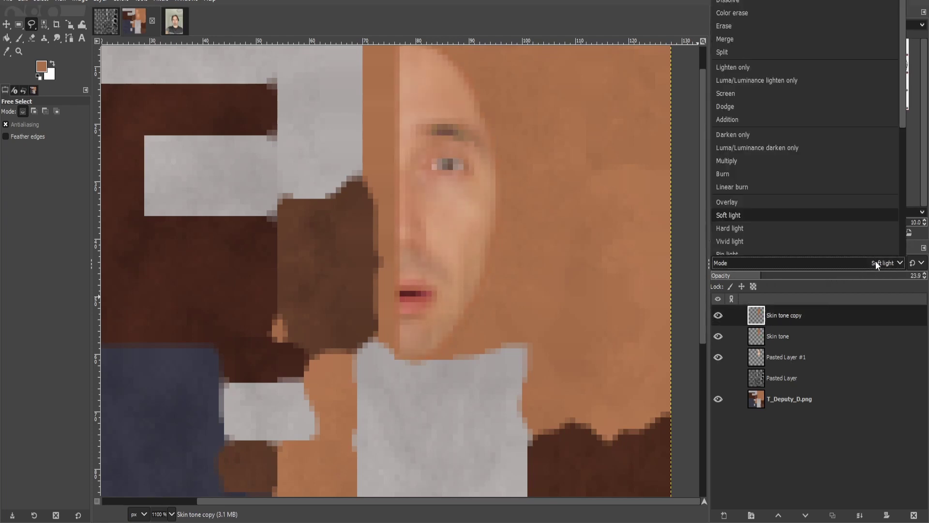
left_click(790, 134)
mouse_move(759, 278)
left_mouse_down()
mouse_move(807, 278)
mouse_move(747, 277)
left_mouse_up()
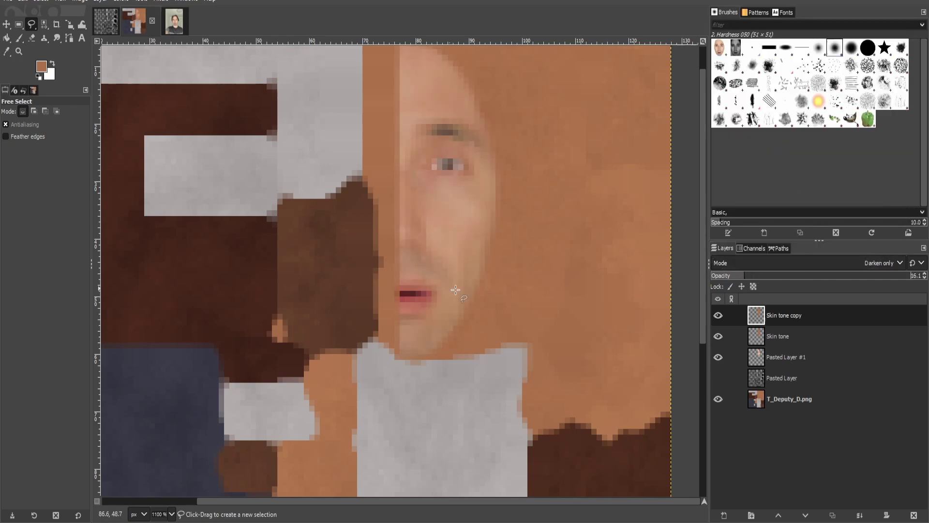
- Switch to Blender's Texture Paint Draw brush and create a palette named Deputy containing the current brush colour
scroll(493, 232, "up", 2)
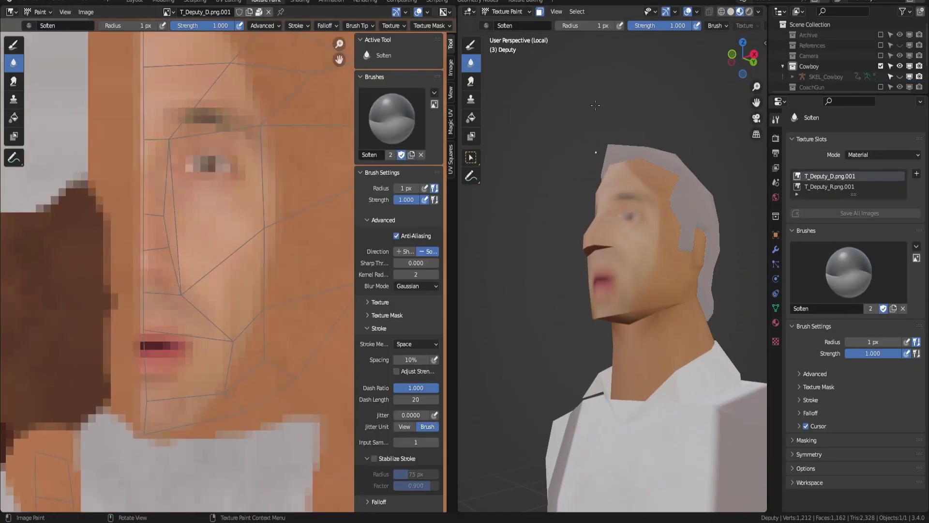
left_click(7, 44)
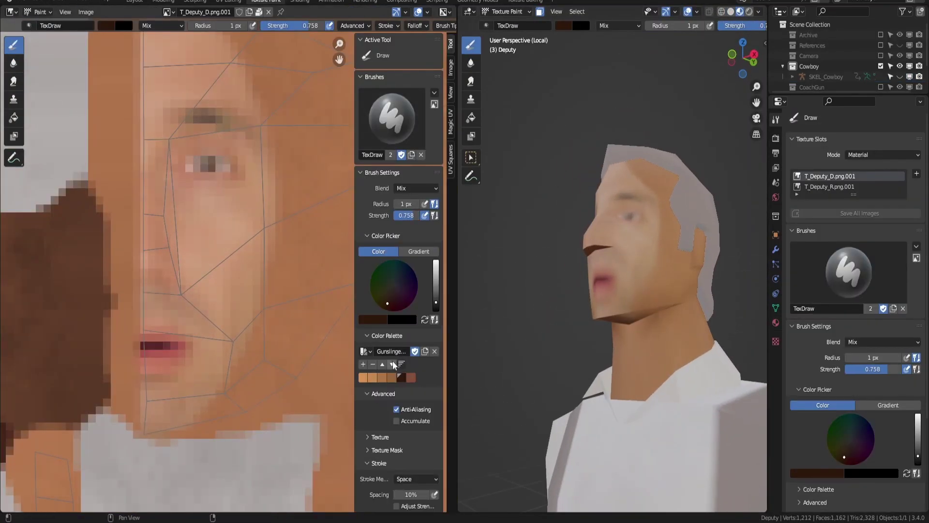
left_click(434, 352)
left_click(405, 351)
double_click(386, 351)
type("Deputy")
key("Return")
left_click(363, 365)
- Sample the cheek's skin tone and paint beside the outer cheek on the texture with a 2 px brush at strength 1.000
key("e")
left_click(257, 192)
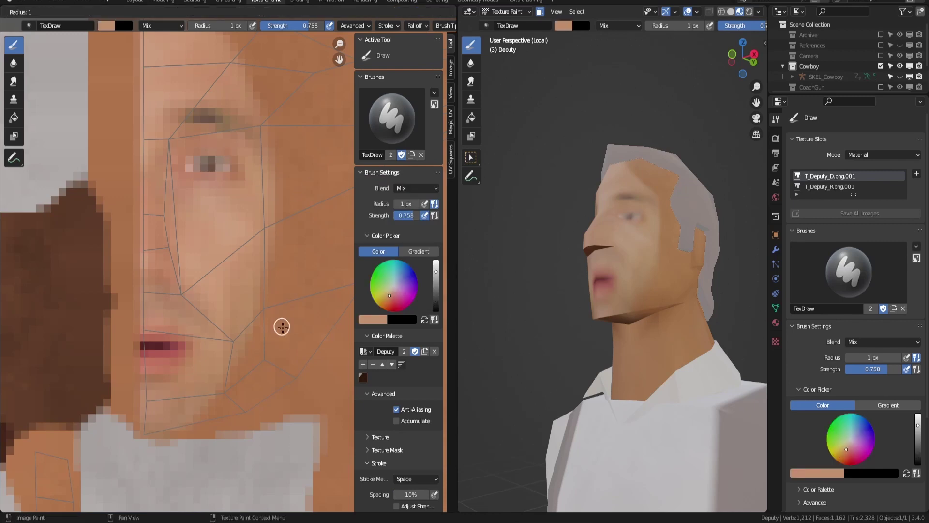
key("bracketright")
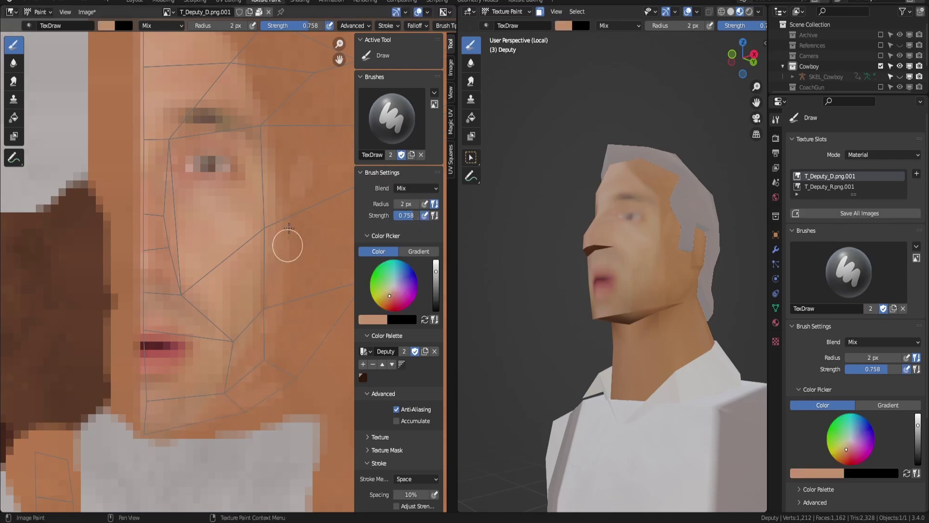
key("shift+f")
left_click(275, 329)
left_click_drag(275, 329, 232, 388)
middle_click_drag(466, 263, 481, 261)
key("n")
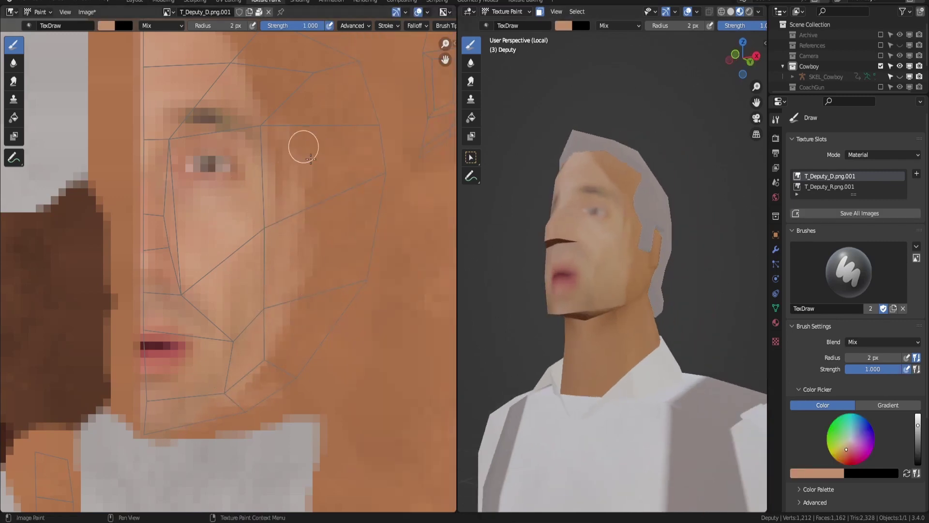
- Paint the sampled skin tone over the temple and side of the face within the head's UV outline
middle_click_drag(284, 146, 282, 237)
mouse_move(282, 223)
left_mouse_down()
mouse_move(263, 154)
mouse_move(308, 143)
left_mouse_up()
key("n")
key("n")
left_click_drag(298, 181, 324, 339)
middle_click_drag(334, 290, 349, 261)
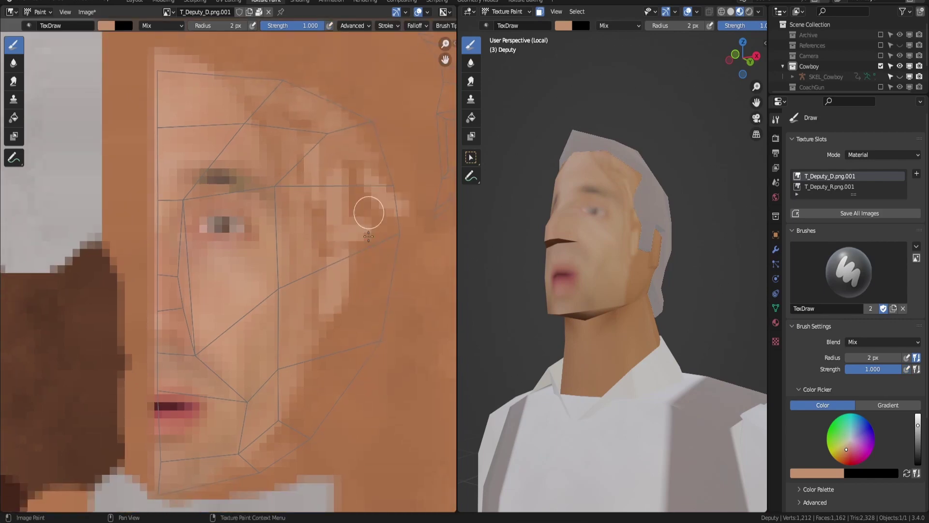
left_click_drag(367, 211, 330, 382)
- Set the brush radius to 3 px and cover the outer jaw area of the head's UVs with the skin tone
key("bracketright")
key("n")
scroll(421, 288, "down", 9)
key("n")
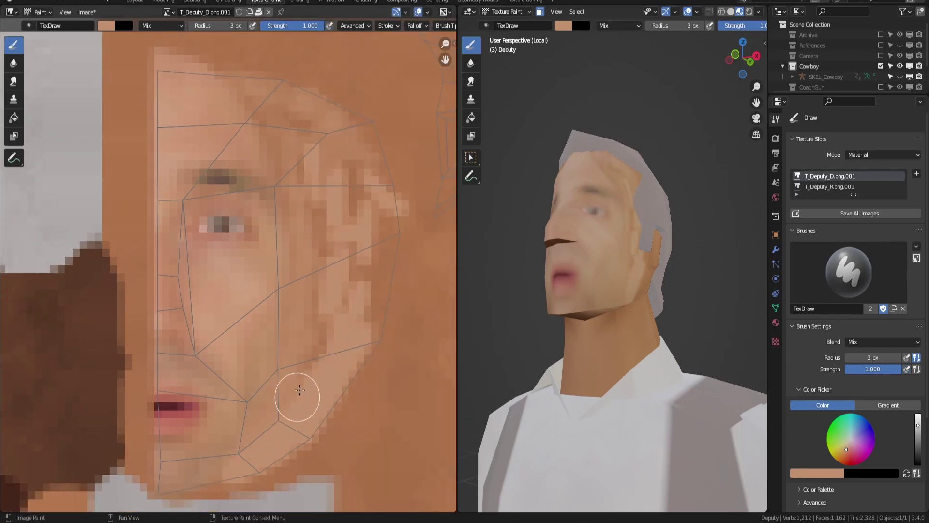
scroll(246, 137, "up", 2, "shift")
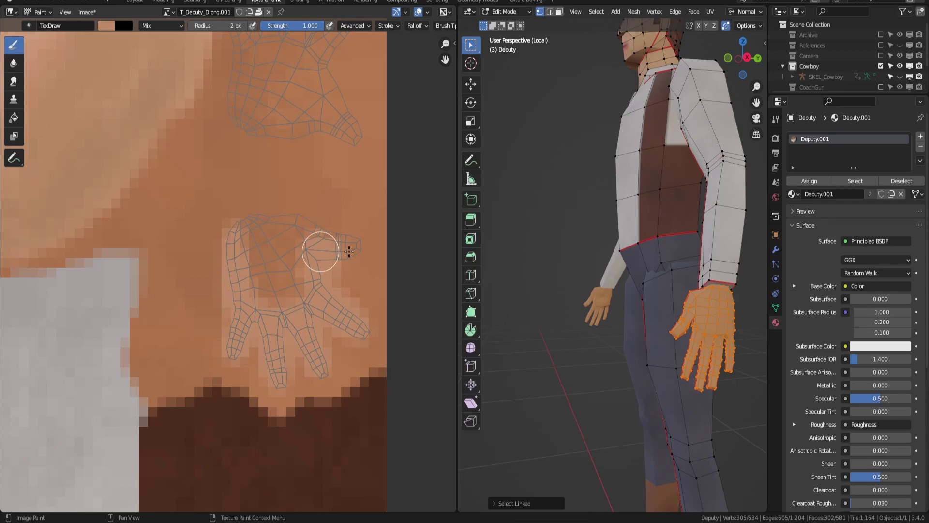
scroll(317, 253, "up", 1)
scroll(255, 232, "down", 1, "ctrl")
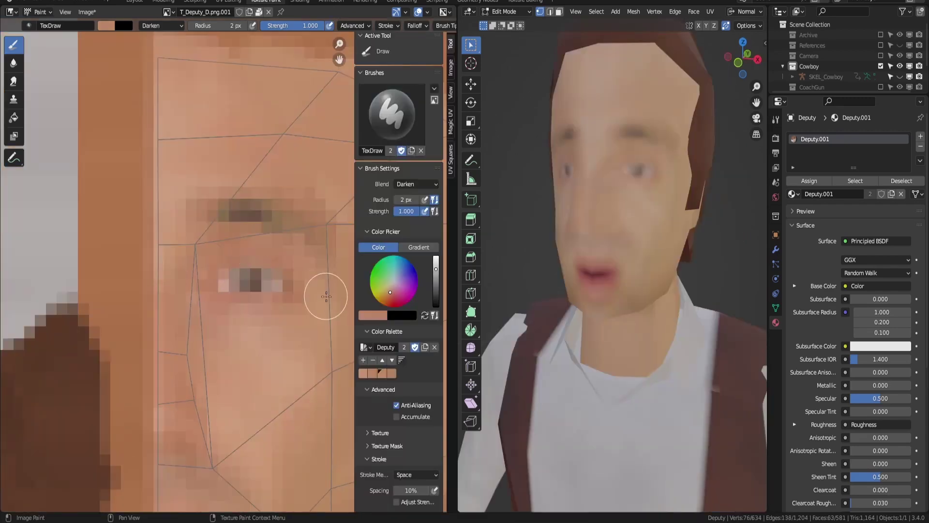
scroll(326, 296, "down", 1)
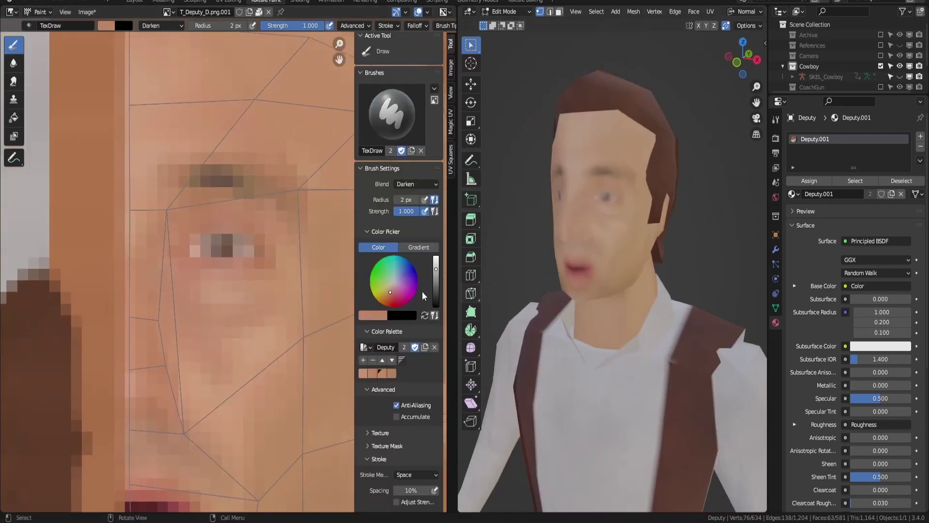
- Blend the front edge of the vest into the shirt with a 29 px Mix brush, painting vest brown and sampled shirt grey strokes
left_click_drag(535, 380, 540, 300)
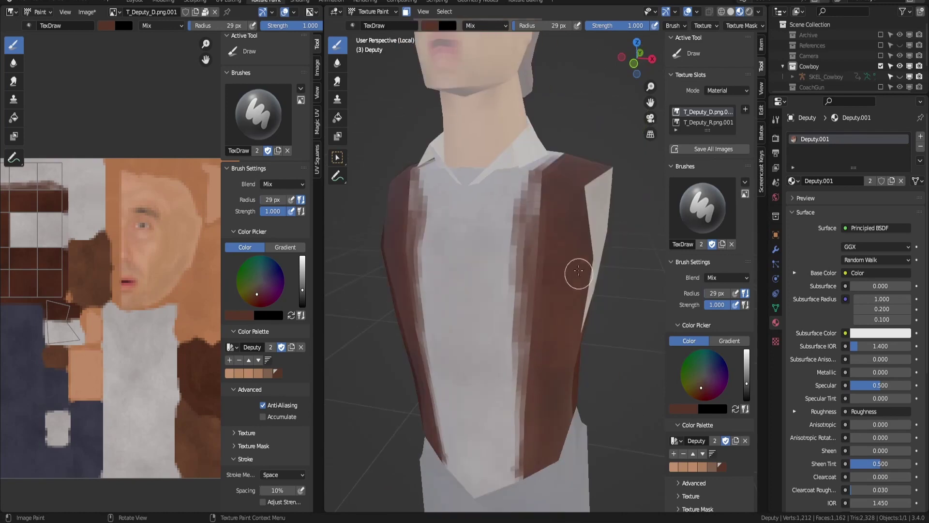
left_click_drag(575, 269, 534, 347)
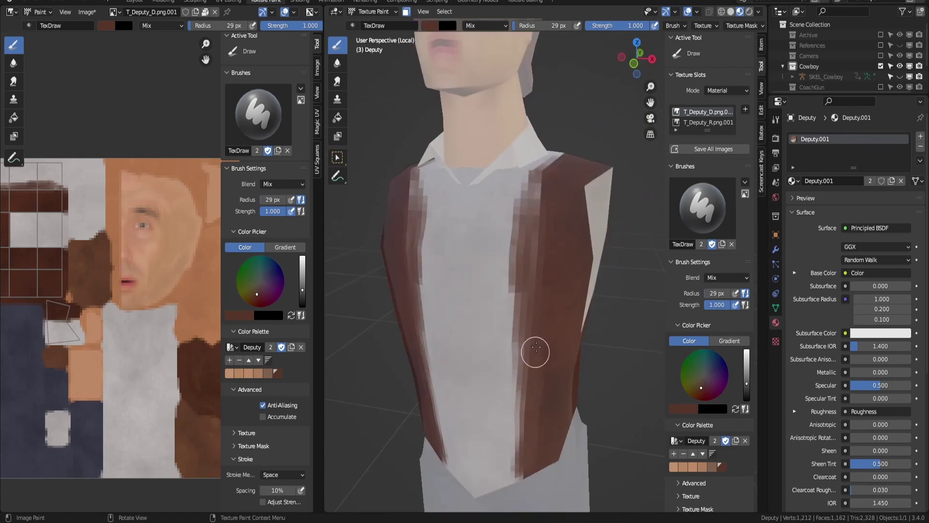
key("s")
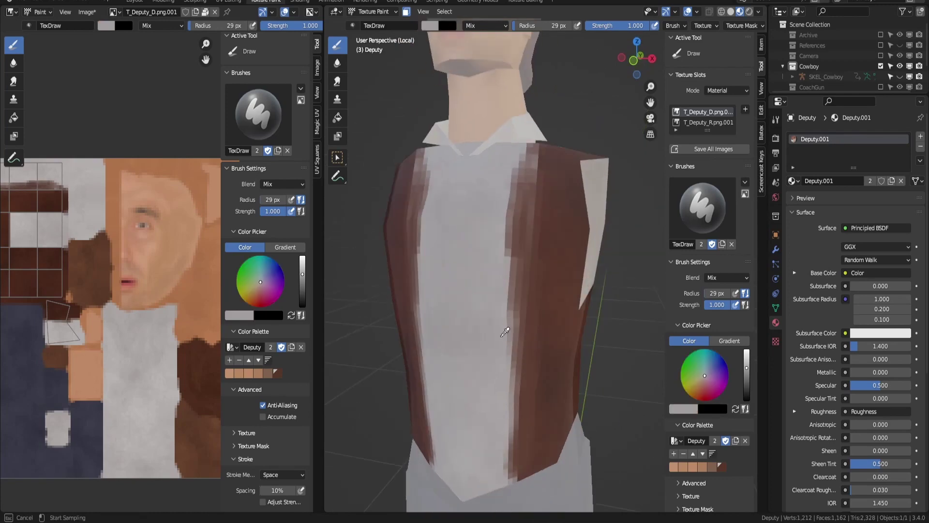
mouse_move(513, 378)
left_mouse_down()
mouse_move(502, 315)
mouse_move(508, 245)
left_mouse_up()
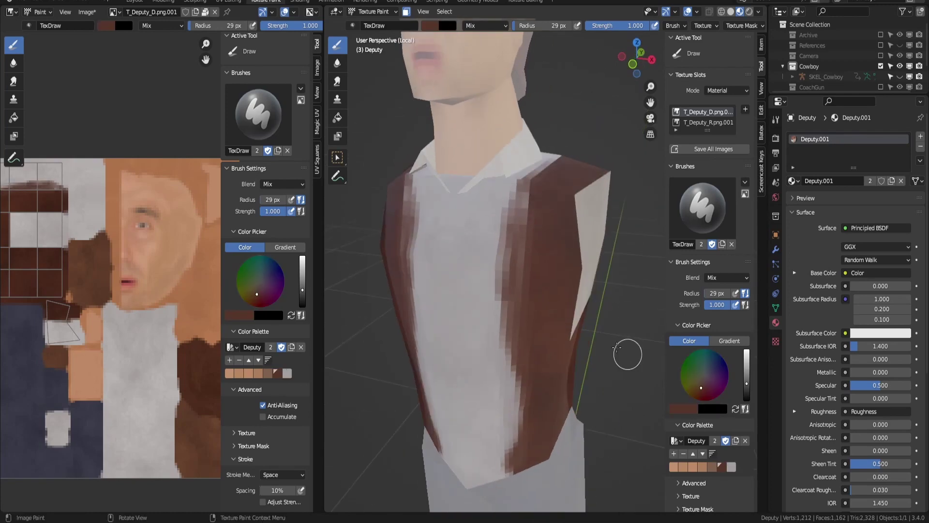
left_click_drag(527, 193, 522, 332)
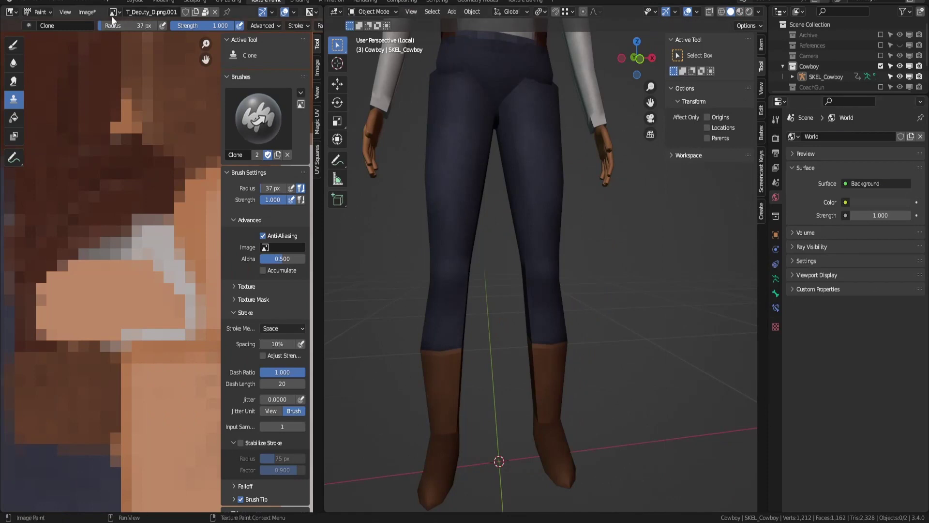
- Save the painted texture image, and write it to disk as T_Deputy_D.png in the Textures folder, overwriting the existing file
left_click(89, 13)
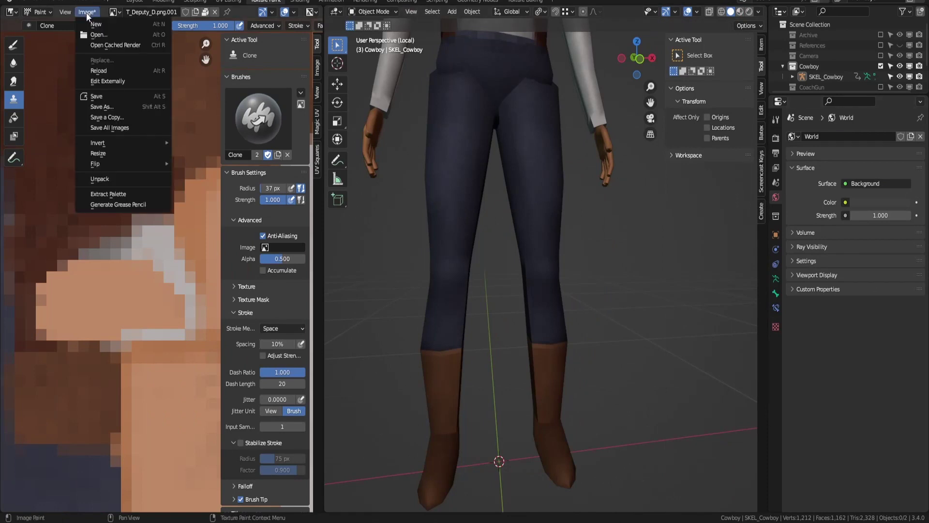
left_click(106, 100)
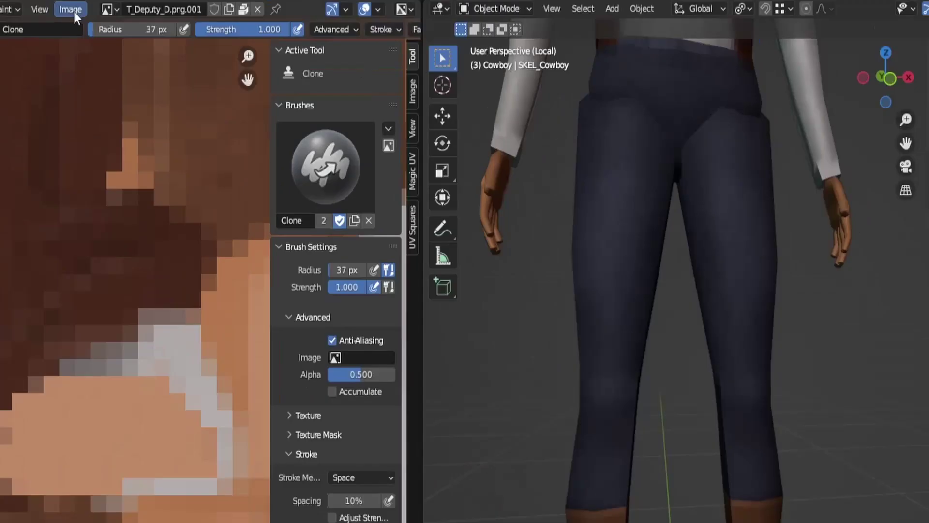
left_click(88, 13)
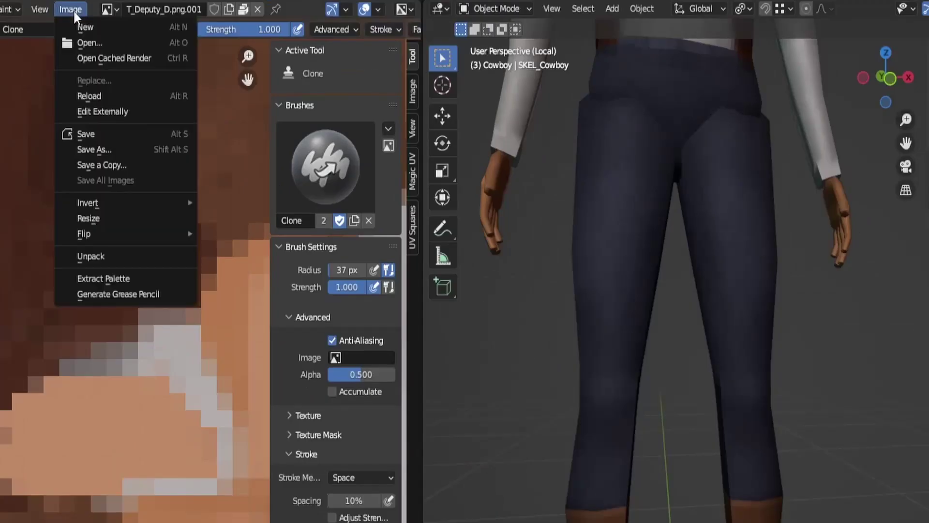
left_click(117, 148)
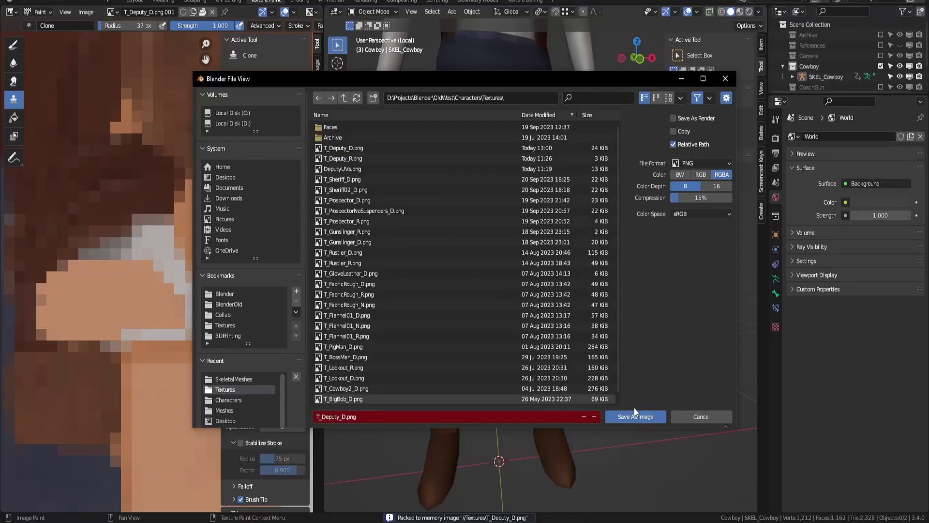
left_click(637, 416)
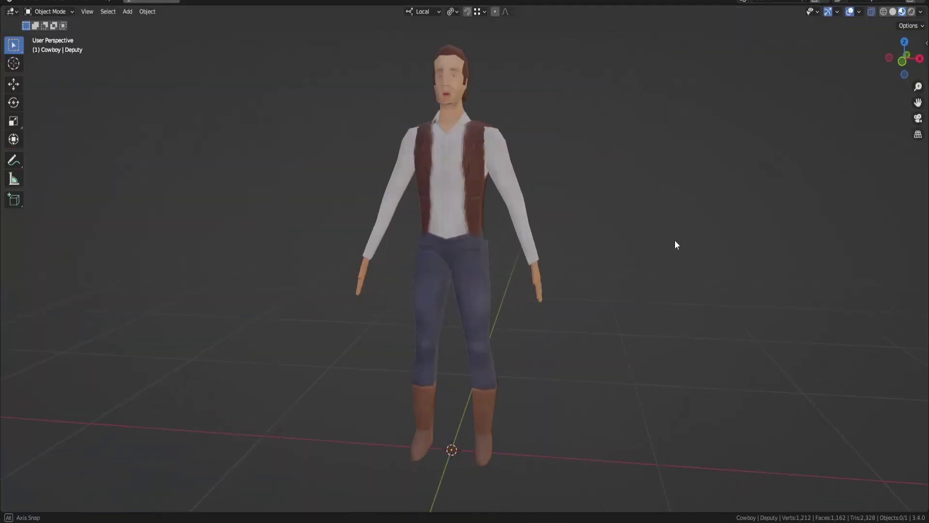
mouse_move(674, 245)
middle_mouse_down()
mouse_move(721, 241)
mouse_move(701, 227)
mouse_move(651, 230)
mouse_move(649, 245)
mouse_move(678, 247)
mouse_move(670, 262)
mouse_move(684, 280)
mouse_move(692, 266)
mouse_move(671, 258)
mouse_move(672, 274)
mouse_move(692, 264)
middle_mouse_up()
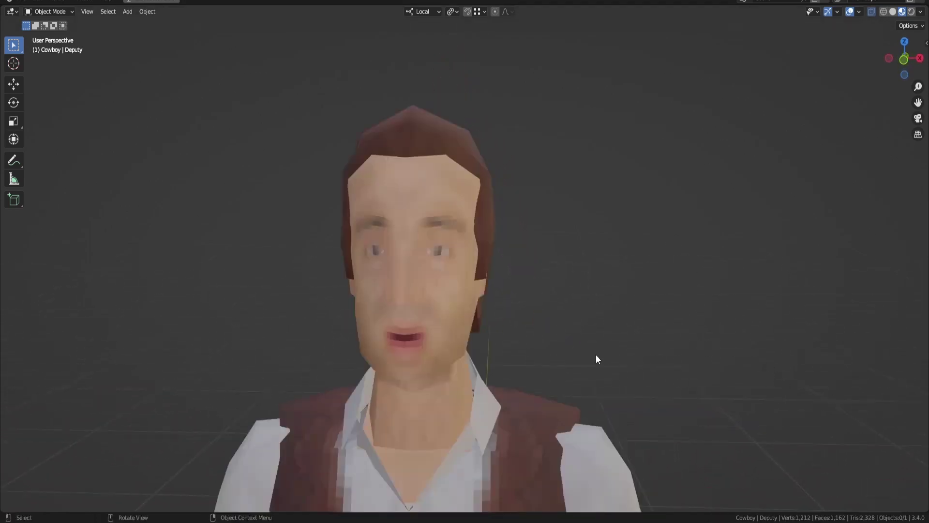
middle_click_drag(596, 355, 602, 340)
mouse_move(865, 414)
middle_mouse_down()
mouse_move(923, 434)
mouse_move(4, 423)
mouse_move(32, 419)
mouse_move(28, 413)
mouse_move(925, 407)
mouse_move(875, 425)
middle_mouse_up()
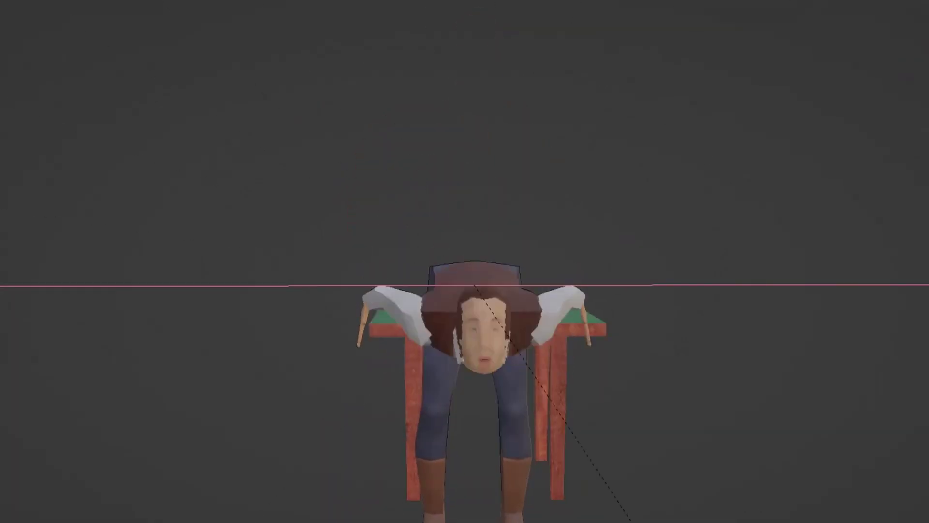